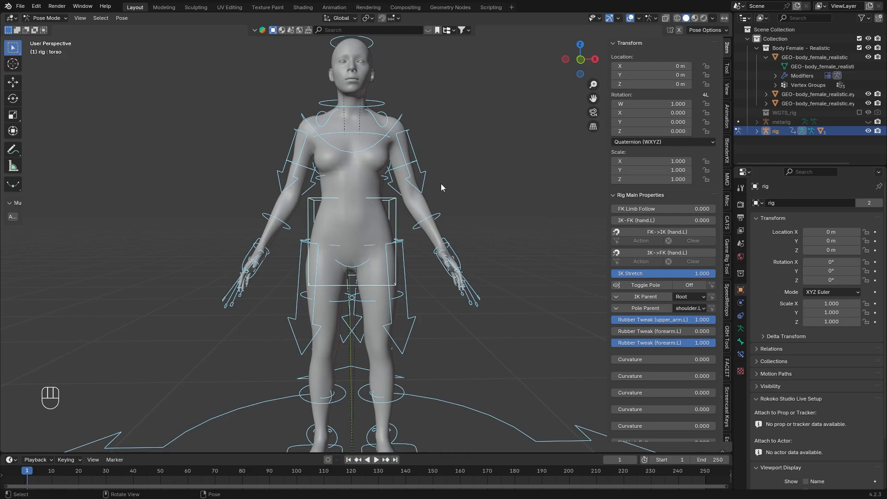
Try moving the left hand's IK control.
click(464, 237)
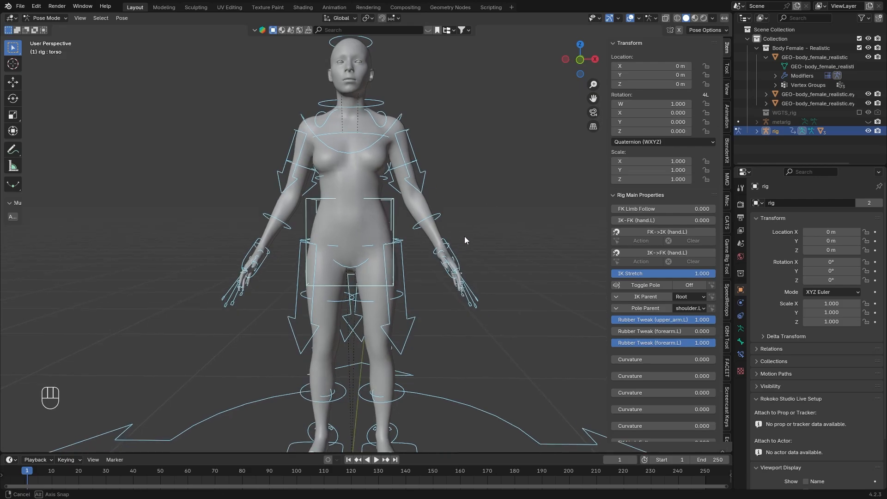
middle_drag(468, 248, 501, 224)
key(g)
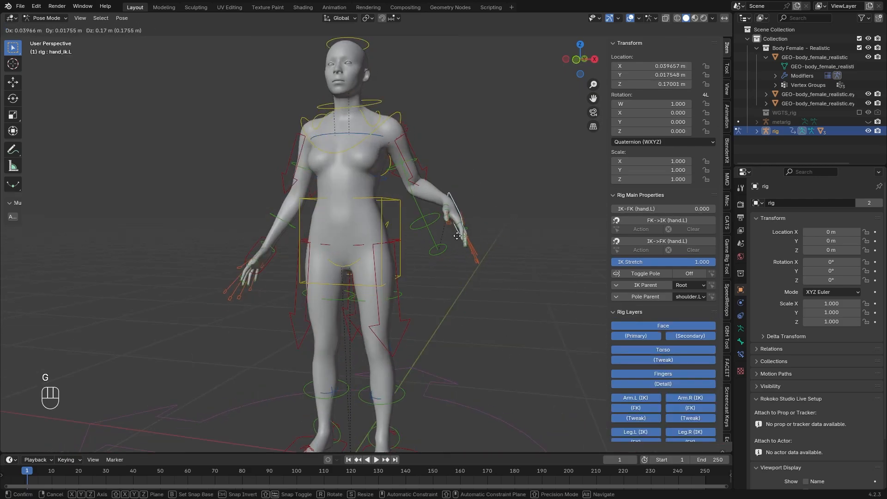
right_click(429, 205)
Switch both arms to FK by setting their IK-FK values to 1.000.
middle_drag(428, 198, 465, 226)
scroll(462, 179, up, 1)
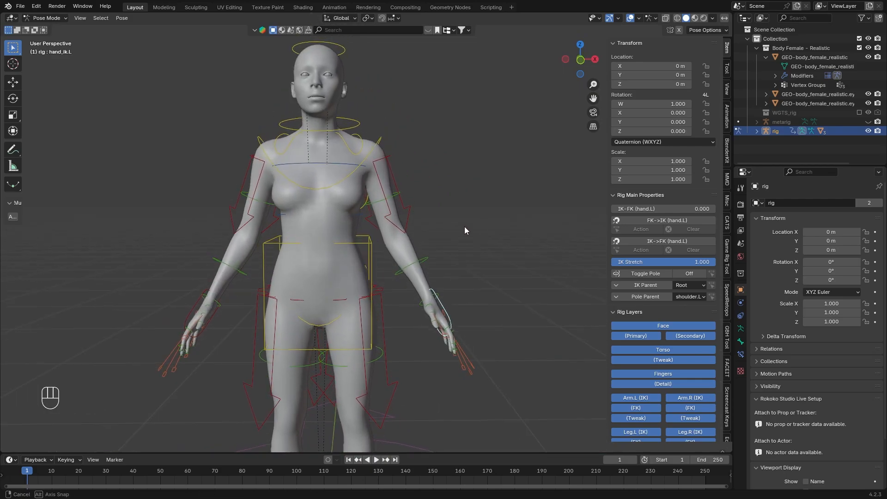
click(393, 200)
scroll(455, 218, up, 2)
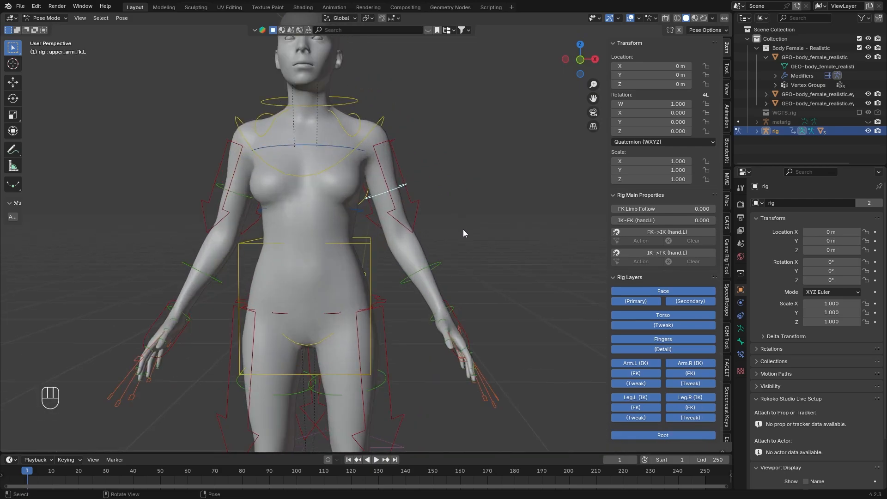
scroll(464, 236, down, 1)
scroll(618, 233, down, 1)
drag(661, 218, 712, 213)
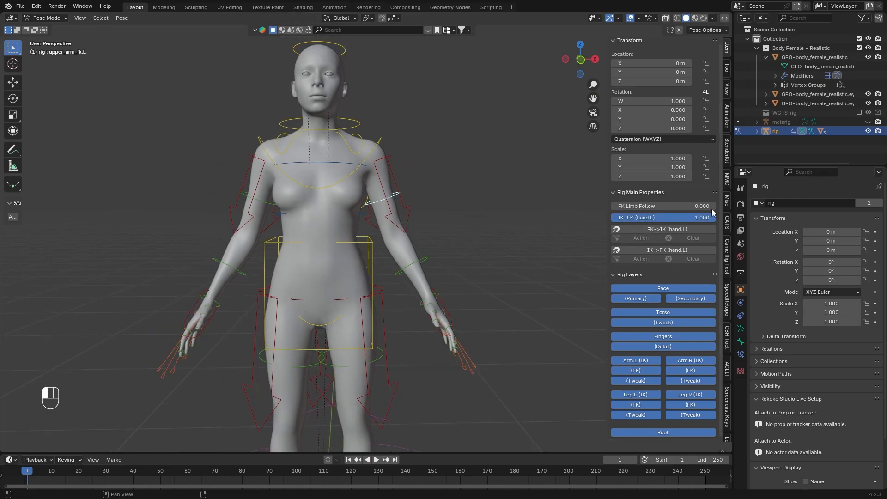
click(268, 203)
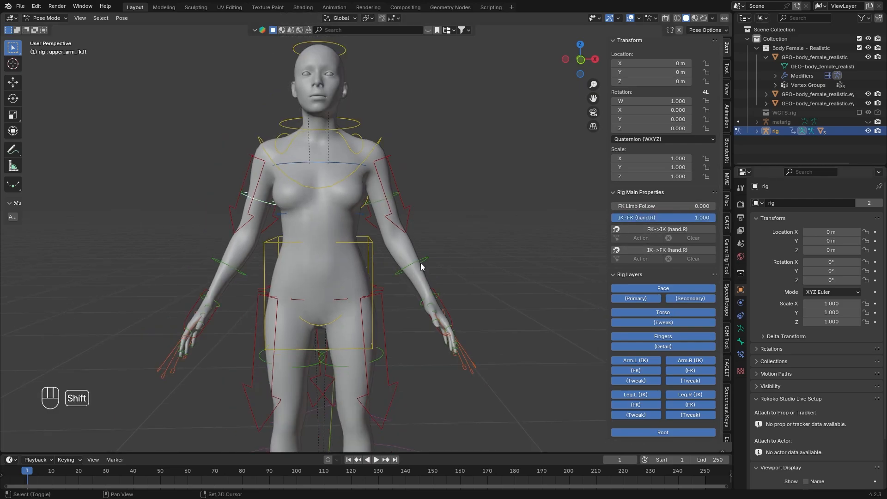
Select the left upper arm's FK control and enable X-axis mirroring for posing.
shift+middle_drag(421, 264, 423, 255)
click(393, 188)
shift+middle_drag(423, 314, 425, 266)
shift+middle_drag(433, 212, 445, 285)
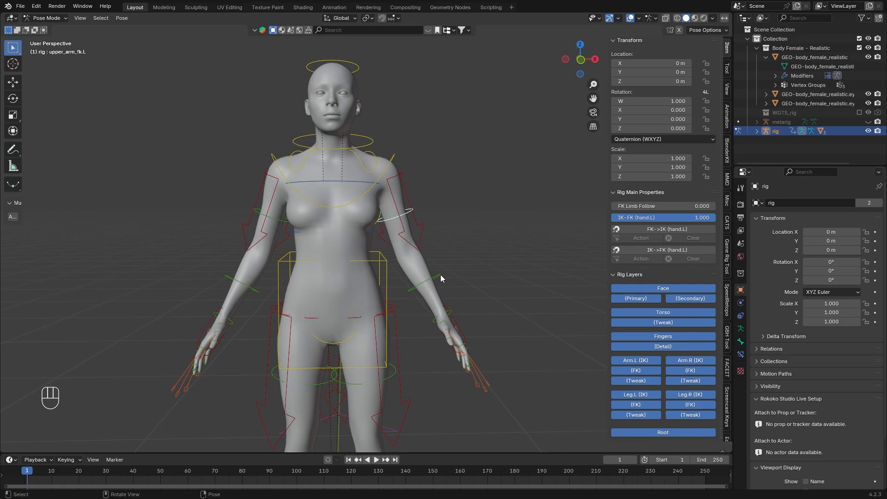
key(r)
key(y)
right_click(678, 33)
Rotate the upper arm's FK control by -70 degrees about the global Y axis, mirrored to the other arm.
key(r)
key(y)
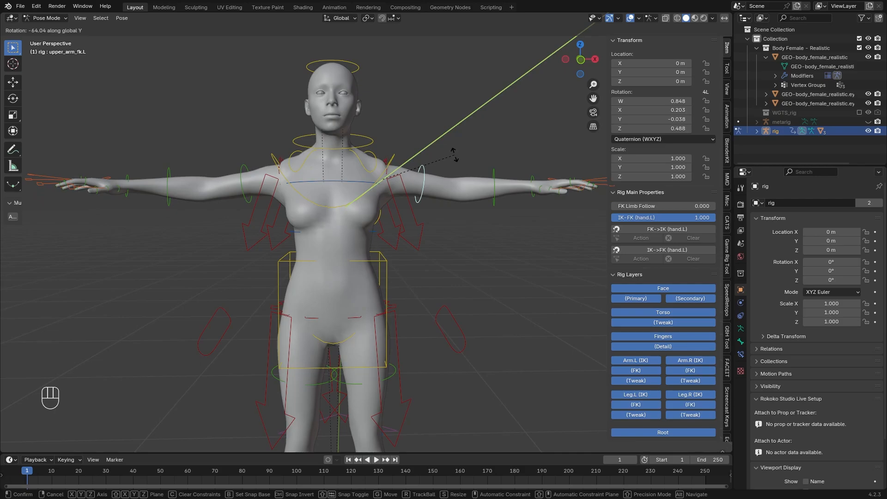
key(KP_Subtract)
key(KP_7)
key(KP_0)
key(KP_Enter)
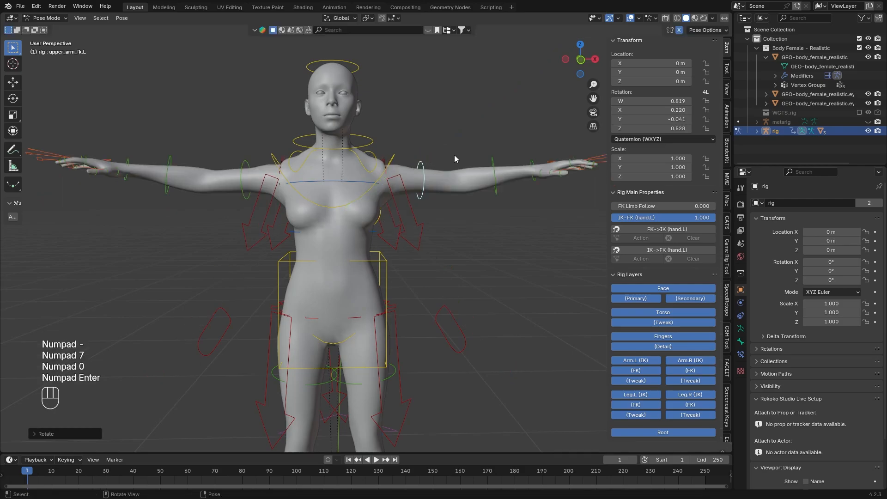
Snap the left and right hand IK controls to the FK pose with IK->FK.
shift+middle_drag(473, 269, 469, 257)
click(453, 316)
shift+middle_drag(480, 288, 463, 268)
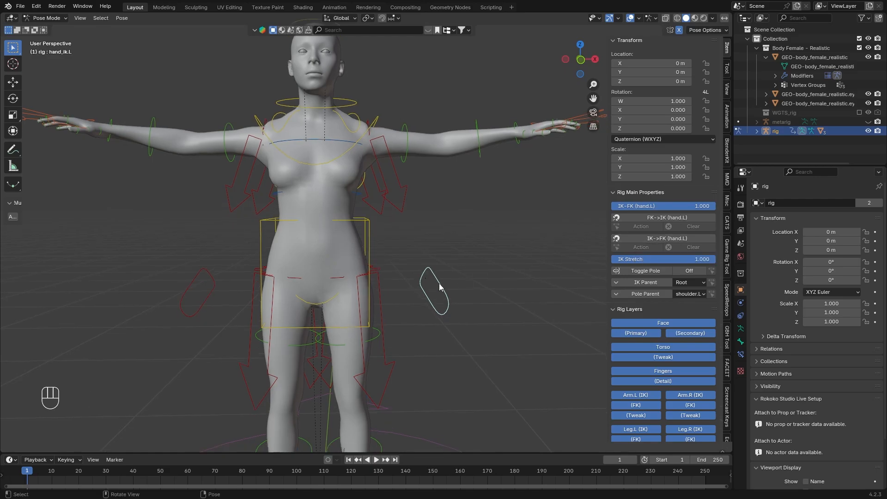
click(185, 286)
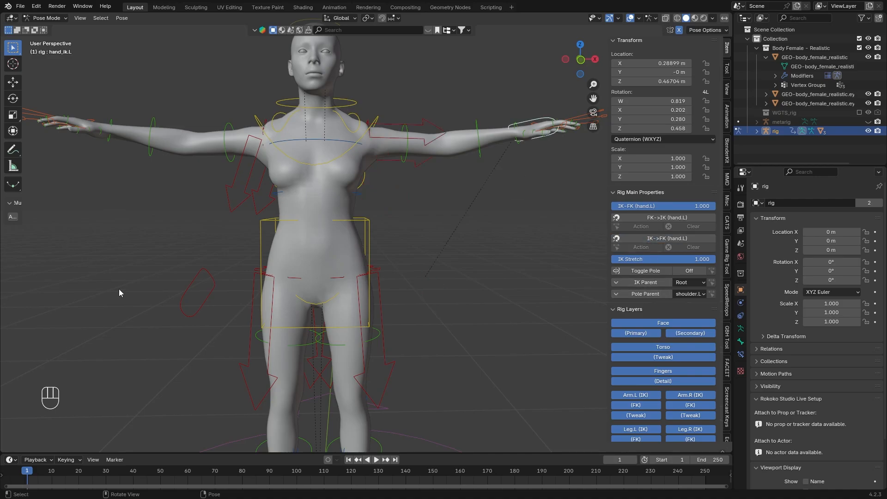
click(636, 241)
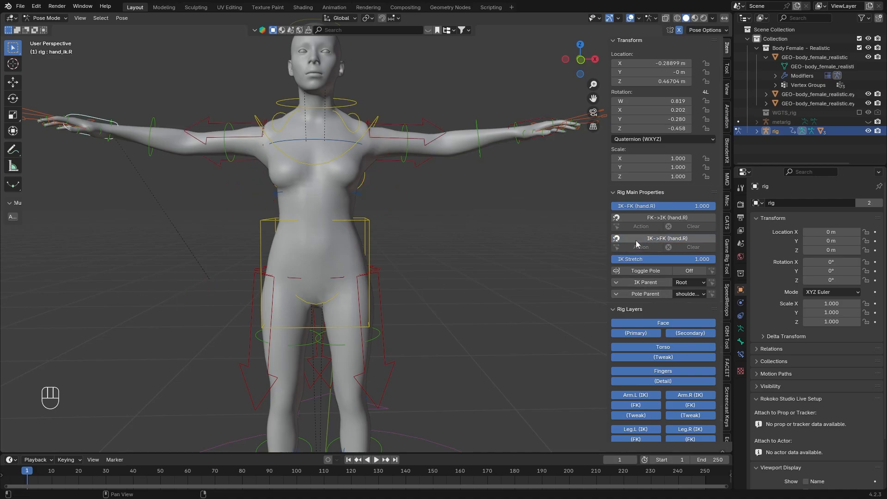
Return to Object Mode, select the body mesh and remove its Multires modifier.
middle_drag(439, 190, 300, 153)
click(46, 18)
click(44, 27)
shift+middle_drag(205, 90, 249, 144)
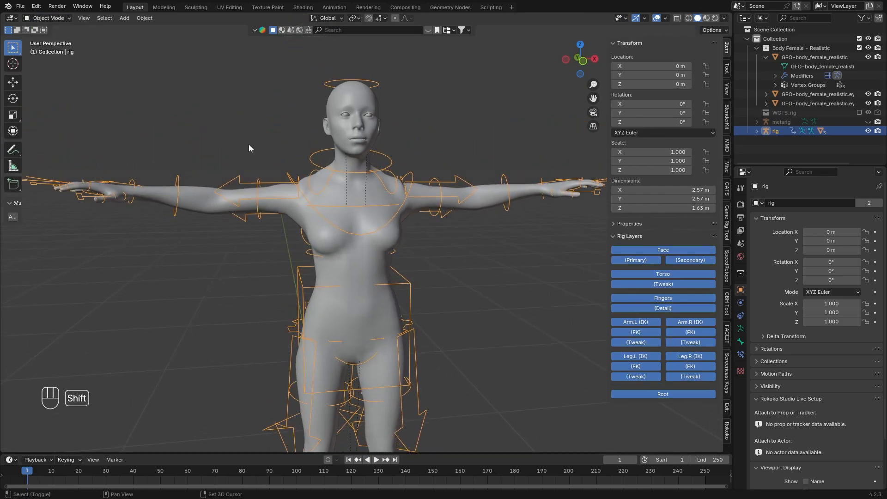
click(374, 185)
shift+middle_drag(426, 224, 457, 222)
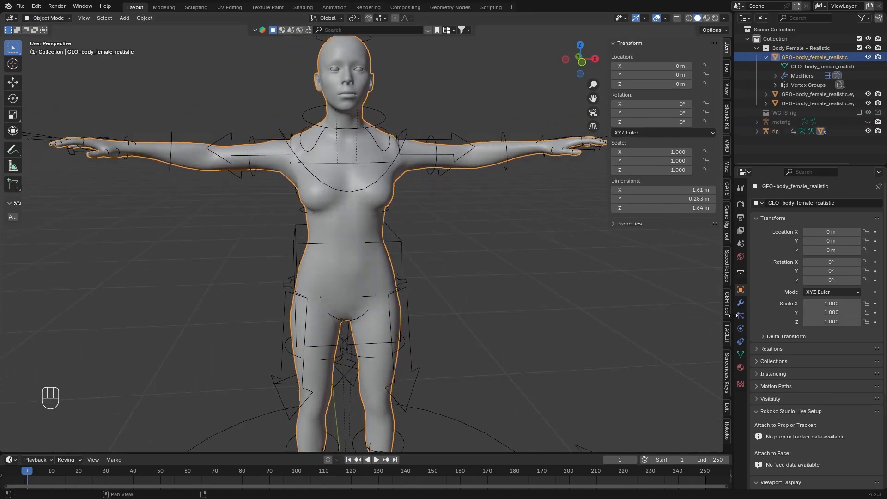
click(741, 303)
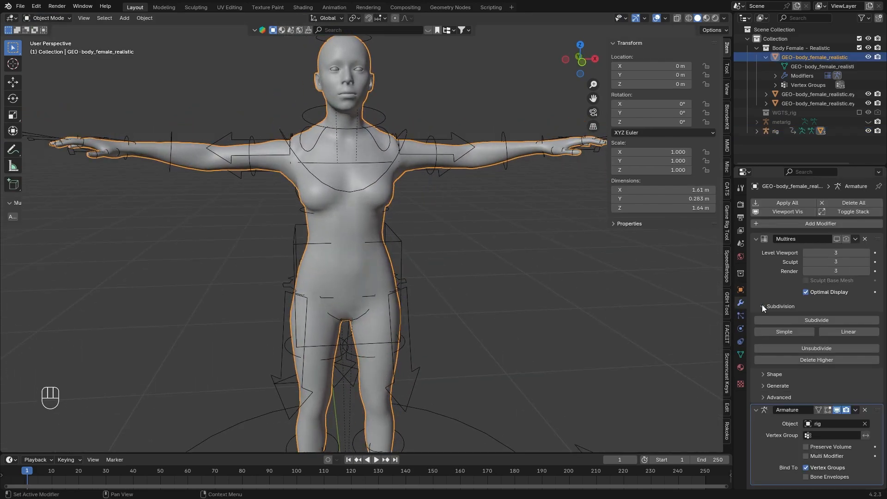
click(865, 239)
Apply the Armature modifier on the body mesh.
middle_drag(619, 224, 569, 265)
click(855, 239)
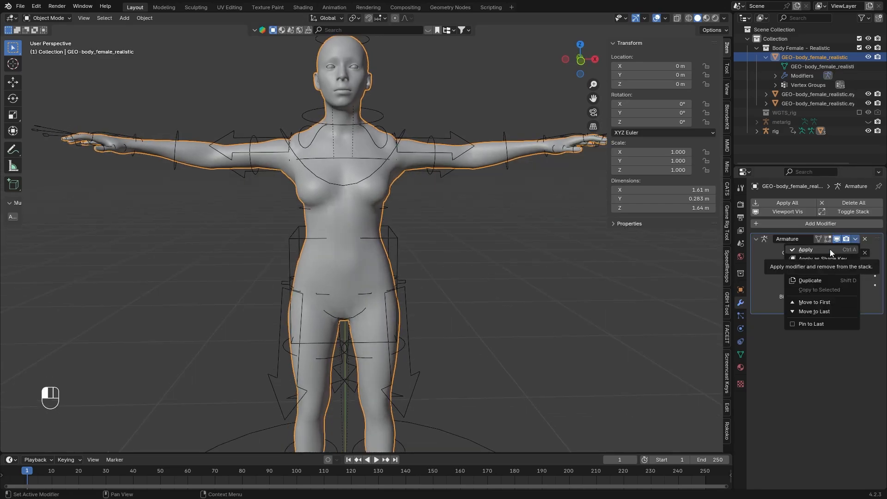
click(829, 249)
Check the body mesh's data properties for shape keys.
middle_drag(603, 190, 780, 339)
click(740, 354)
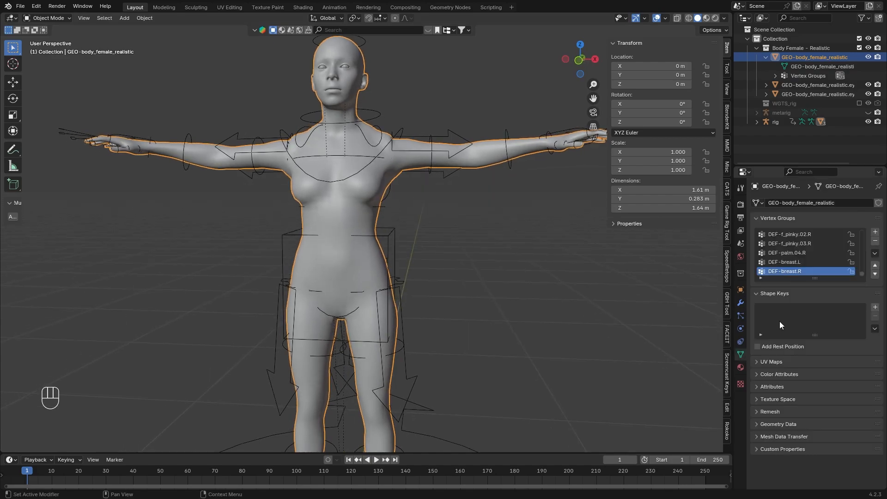
middle_drag(433, 219, 444, 216)
middle_drag(405, 130, 394, 89)
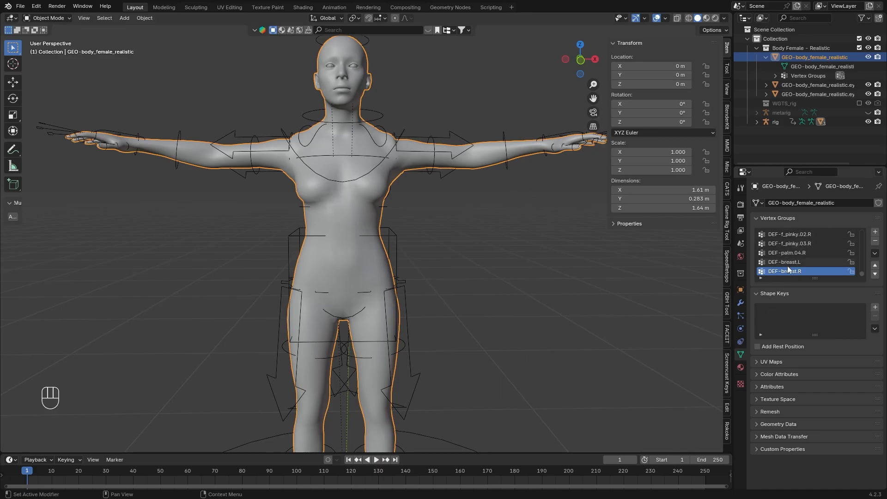
middle_drag(549, 241, 500, 249)
middle_drag(462, 187, 434, 176)
scroll(416, 148, up, 3)
shift+middle_drag(389, 110, 398, 231)
scroll(400, 189, up, 2)
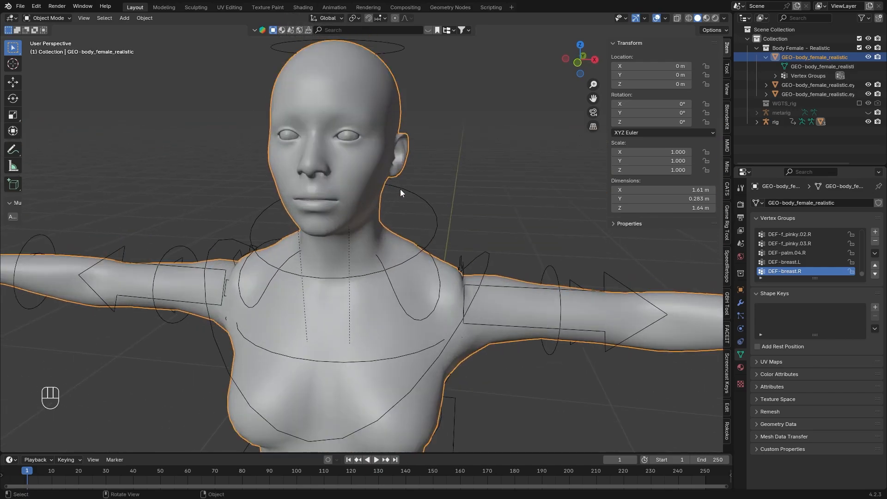
Apply the Armature modifier on the left and right eye meshes.
middle_drag(400, 190, 423, 184)
shift+middle_drag(423, 185, 379, 224)
scroll(348, 166, up, 4)
shift+middle_drag(348, 167, 421, 222)
click(401, 174)
click(741, 302)
click(860, 235)
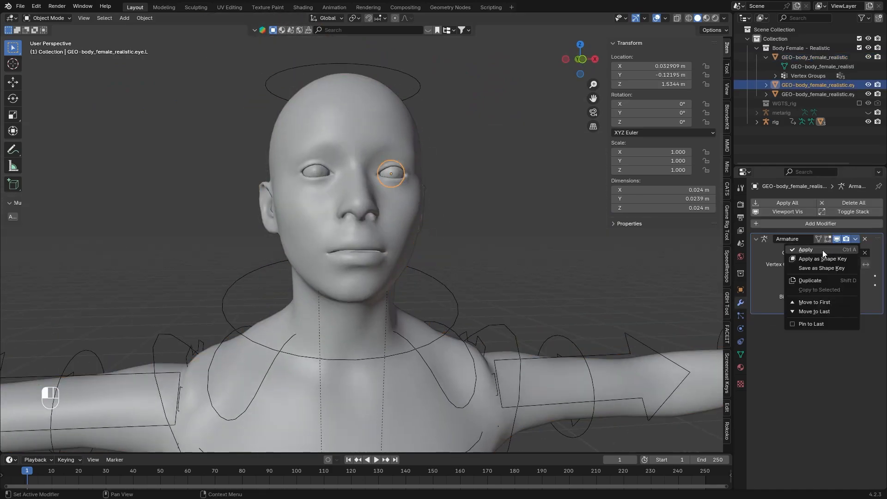
click(820, 249)
click(319, 172)
click(857, 237)
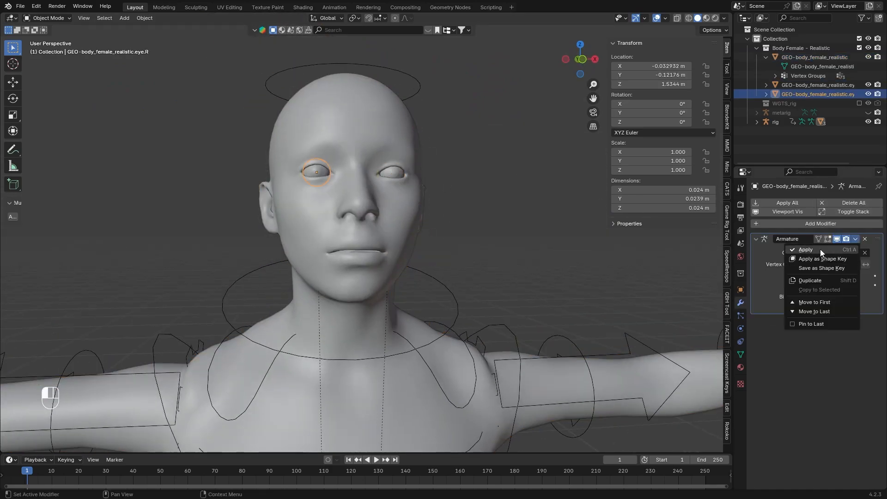
click(819, 249)
Check the body mesh's modifier stack for remaining modifiers and inspect the figure.
scroll(490, 287, down, 5)
scroll(490, 287, down, 1)
shift+middle_drag(491, 287, 471, 211)
scroll(475, 178, up, 4)
click(407, 178)
scroll(423, 215, up, 3)
scroll(424, 217, down, 6)
scroll(467, 187, up, 3)
scroll(486, 256, down, 6)
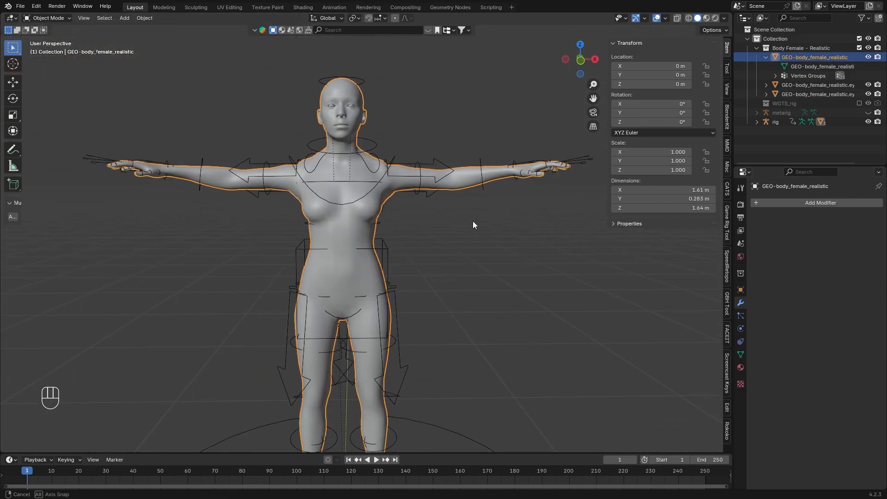
Put the rig in Pose Mode and apply its current pose as the rest pose.
click(411, 154)
middle_drag(411, 155, 409, 111)
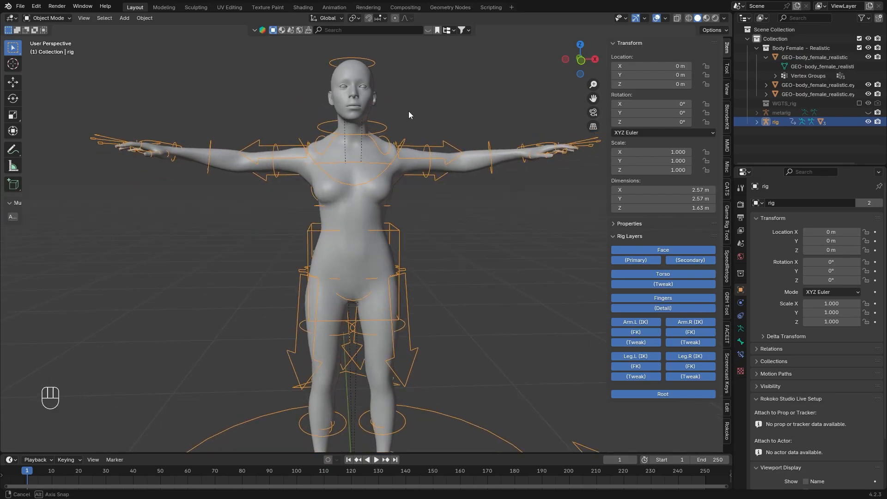
click(62, 18)
click(50, 48)
click(120, 21)
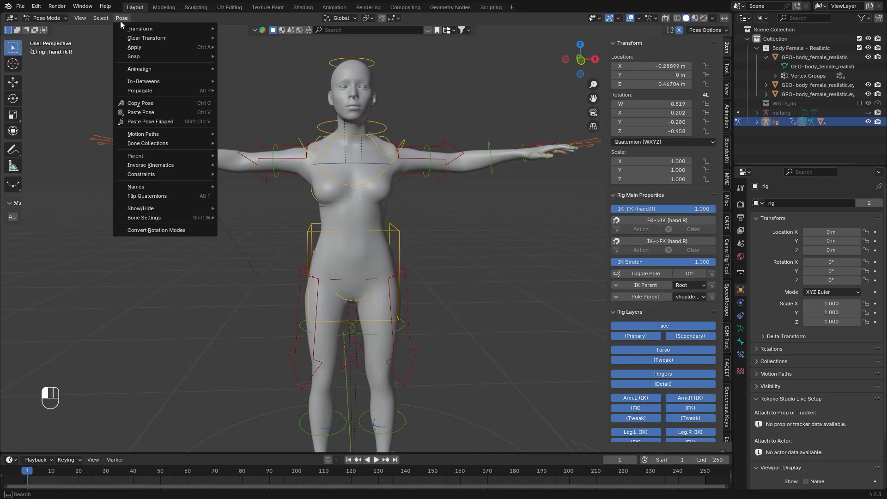
mouse_move(138, 47)
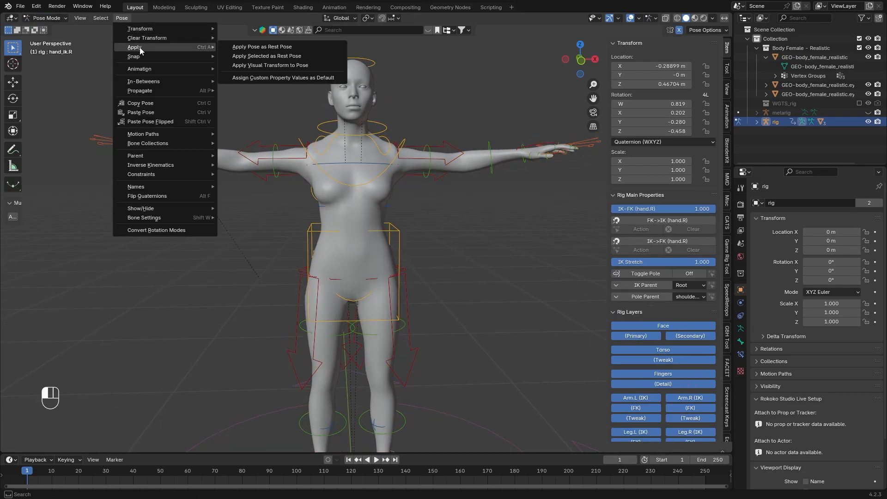
click(250, 47)
Return to Object Mode and compare the rig's Rest Position with its Pose Position.
click(46, 18)
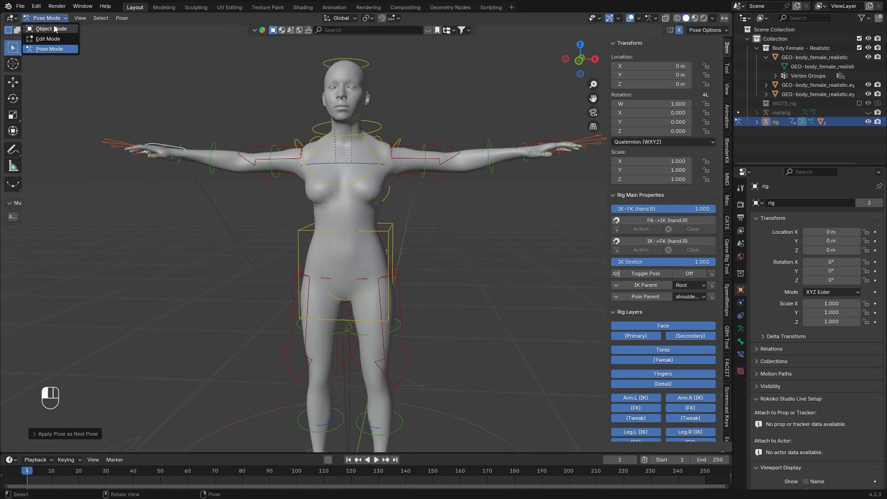
click(48, 29)
click(741, 328)
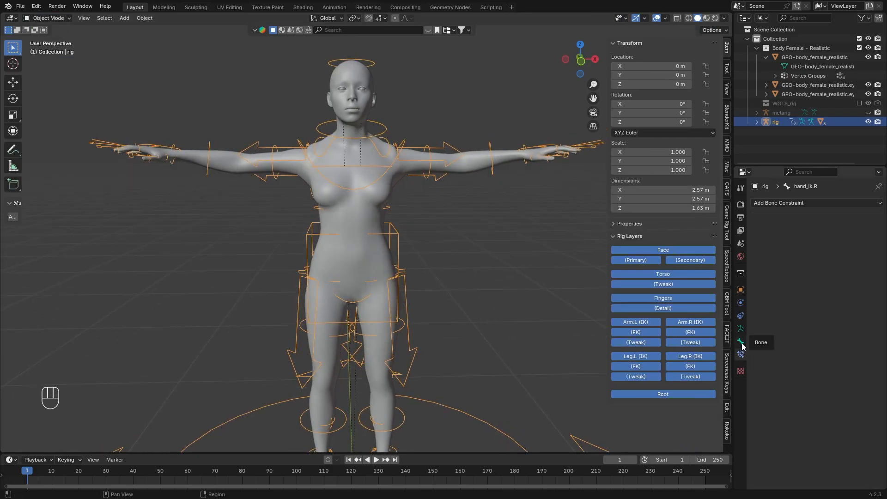
click(839, 233)
middle_drag(488, 208, 471, 210)
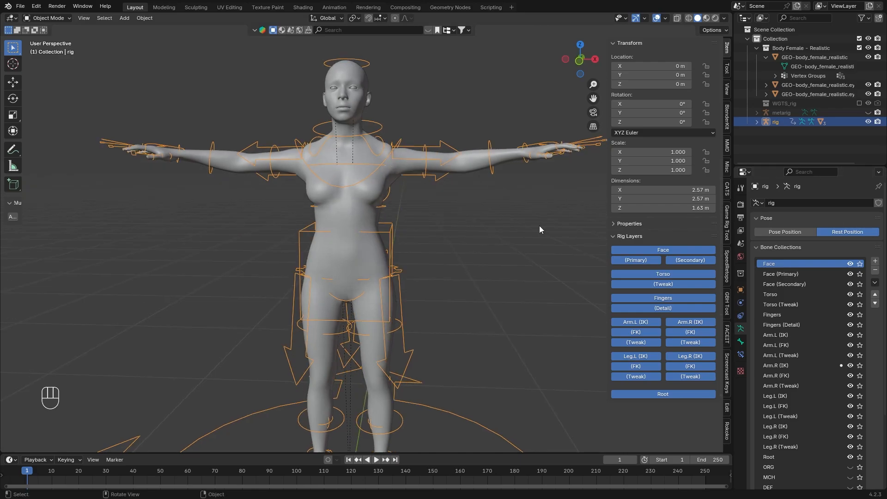
middle_drag(539, 225, 526, 227)
middle_drag(480, 177, 446, 198)
click(792, 232)
Try rotating the left forearm's FK control in Pose Mode, and return to Object Mode.
click(46, 17)
click(48, 48)
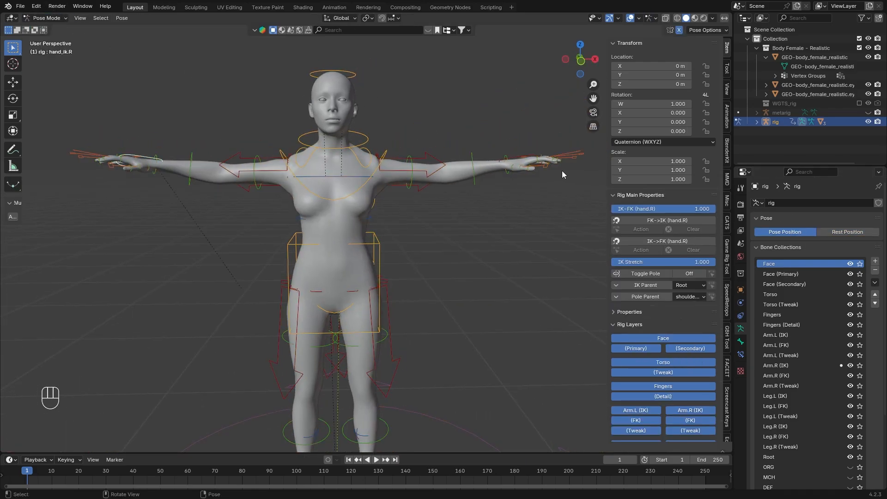
click(472, 175)
key(r)
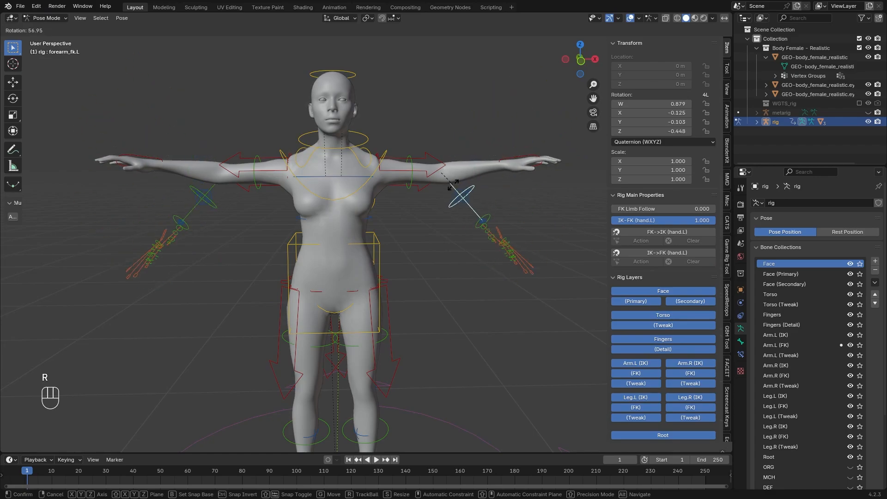
right_click(459, 170)
click(409, 174)
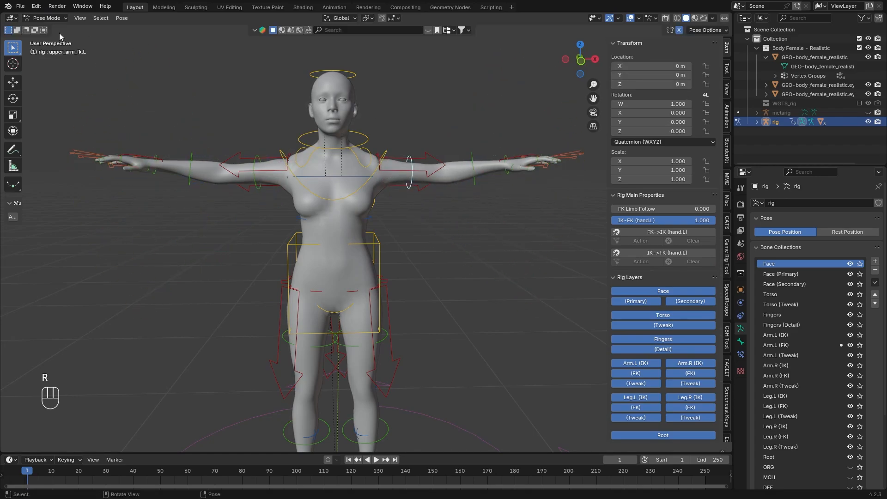
click(48, 18)
click(51, 29)
Parent both eye meshes and the body mesh to the rig with the Armature Deform option.
scroll(331, 71, up, 2)
middle_drag(295, 81, 354, 121)
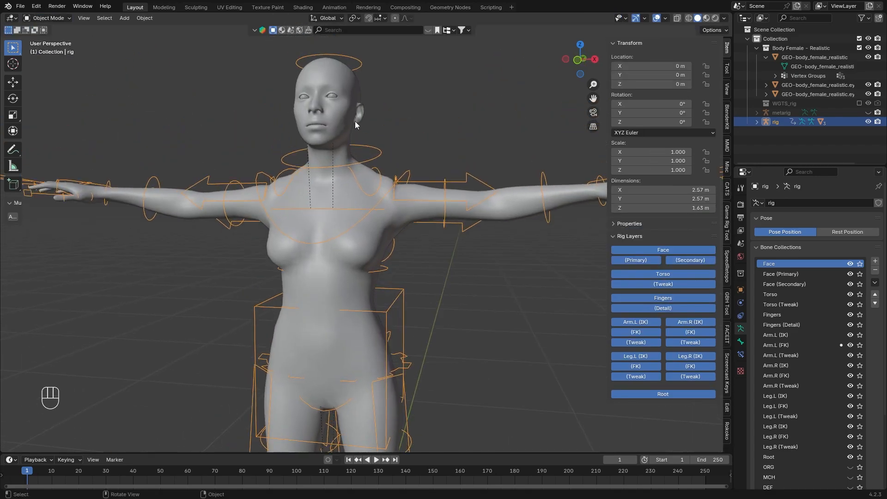
scroll(355, 101, up, 2)
shift+middle_drag(355, 65, 396, 129)
scroll(396, 129, up, 3)
click(381, 134)
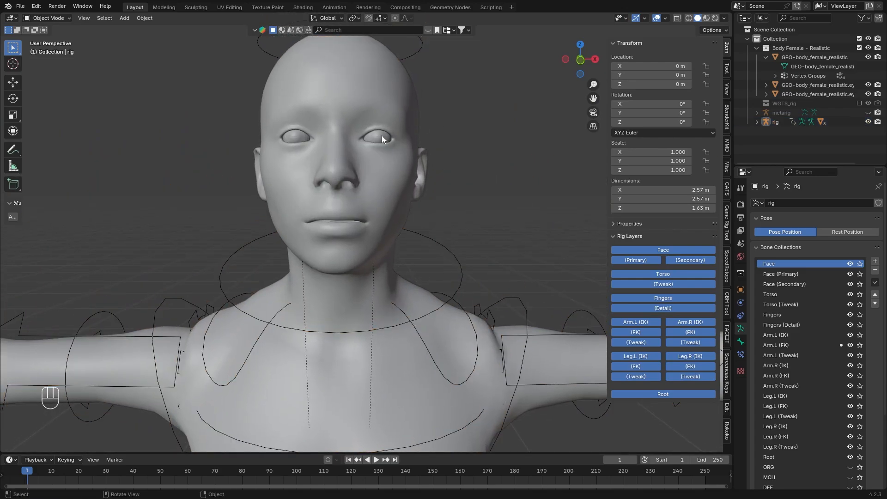
shift+click(297, 135)
middle_drag(366, 175, 339, 156)
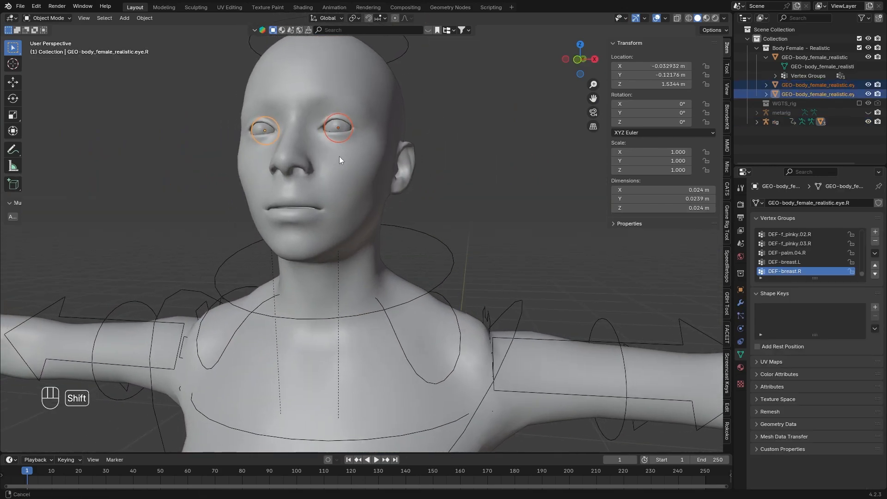
shift+click(364, 182)
scroll(386, 144, down, 4)
shift+click(406, 223)
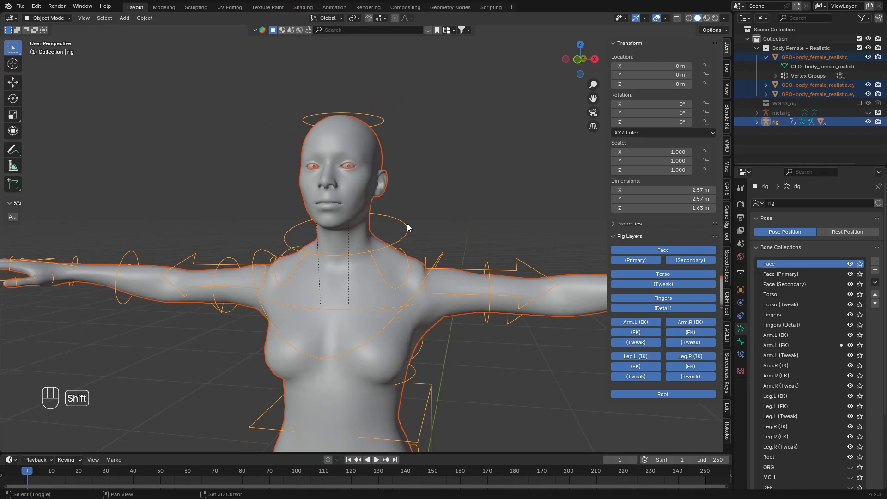
key(ctrl+p)
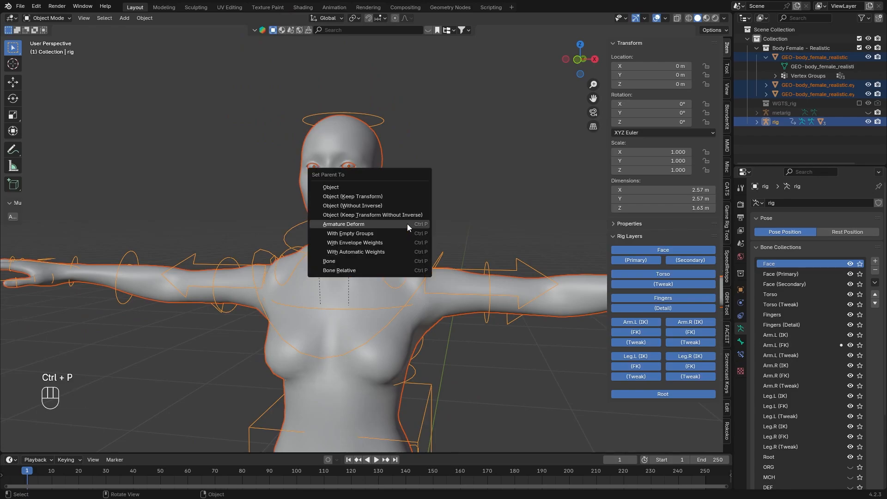
click(357, 226)
Select only the rig and switch it to Pose Mode.
middle_drag(359, 223, 439, 250)
click(433, 251)
click(421, 259)
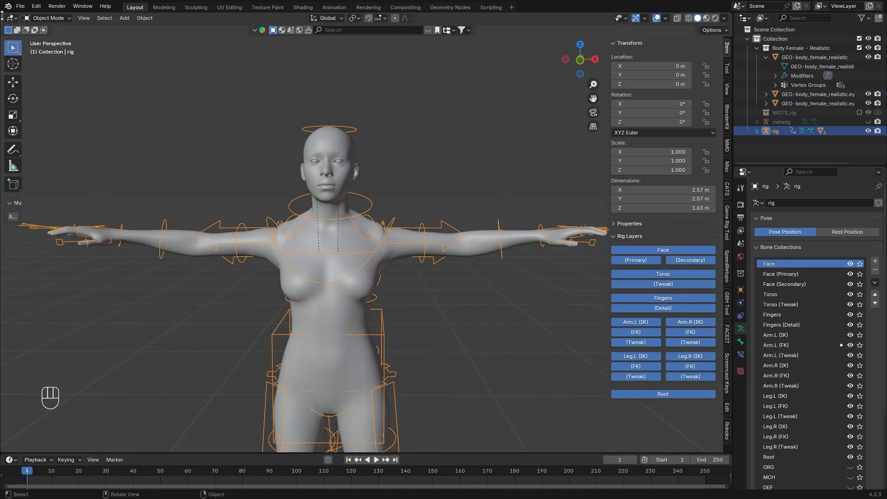
click(37, 19)
click(41, 49)
Try rotating the left upper arm's and left forearm's FK controls to test the mesh binding.
key(r)
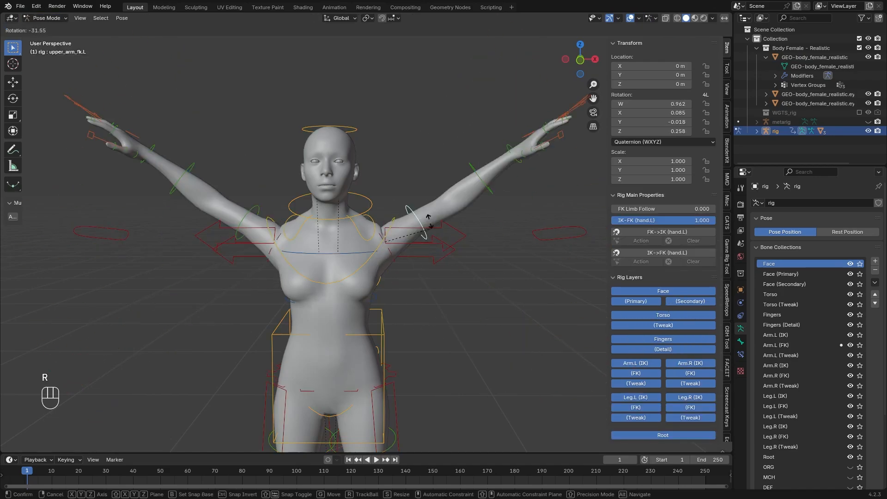
right_click(476, 209)
middle_drag(476, 209, 434, 194)
scroll(459, 245, up, 3)
click(471, 213)
key(r)
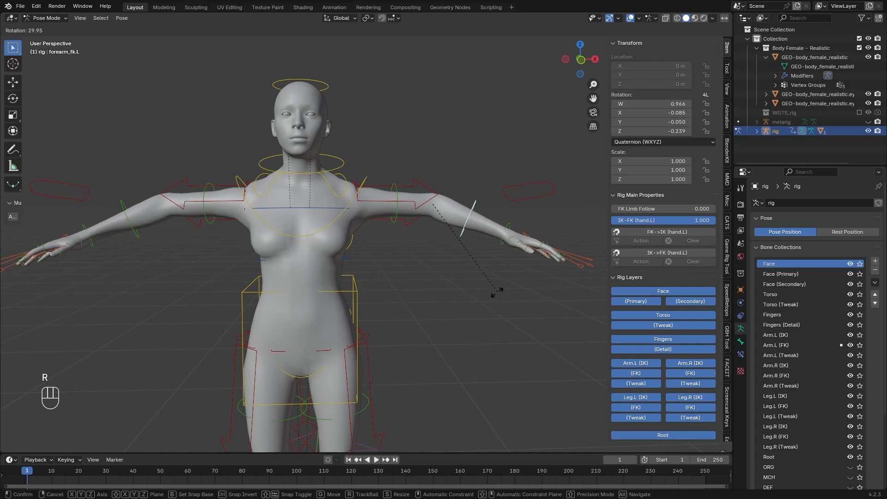
right_click(492, 218)
Examine the left arm's shape up close around its upper arm and forearm FK controls.
scroll(358, 242, up, 3)
shift+middle_drag(493, 218, 387, 257)
key(ctrl+z)
shift+middle_drag(327, 162, 357, 149)
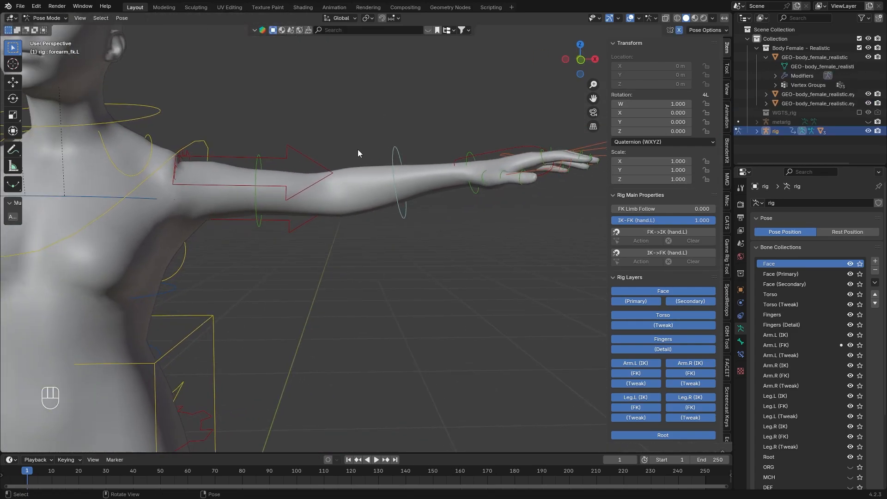
scroll(357, 149, down, 3)
click(299, 179)
click(399, 191)
scroll(400, 191, up, 1)
shift+middle_drag(400, 190, 384, 213)
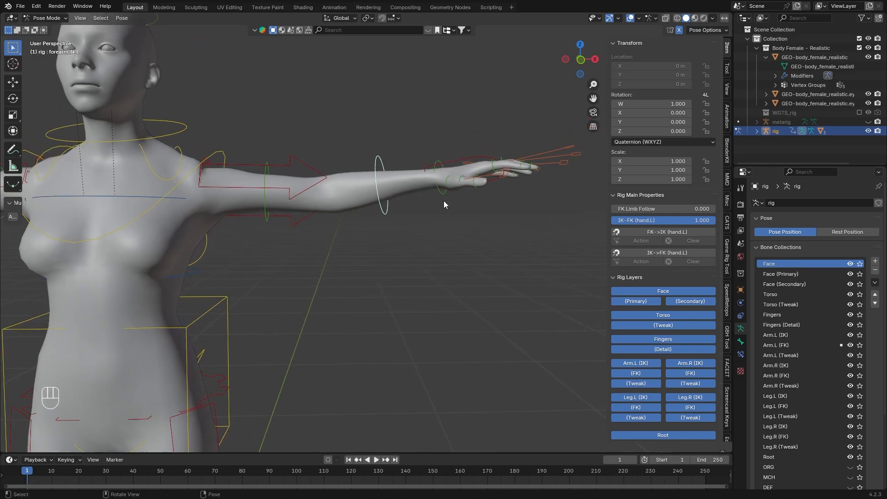
Try rotating the left upper arm's FK control while viewing the arm up close.
click(444, 200)
shift+middle_drag(265, 193, 290, 181)
scroll(290, 181, up, 2)
click(253, 192)
scroll(366, 225, down, 3)
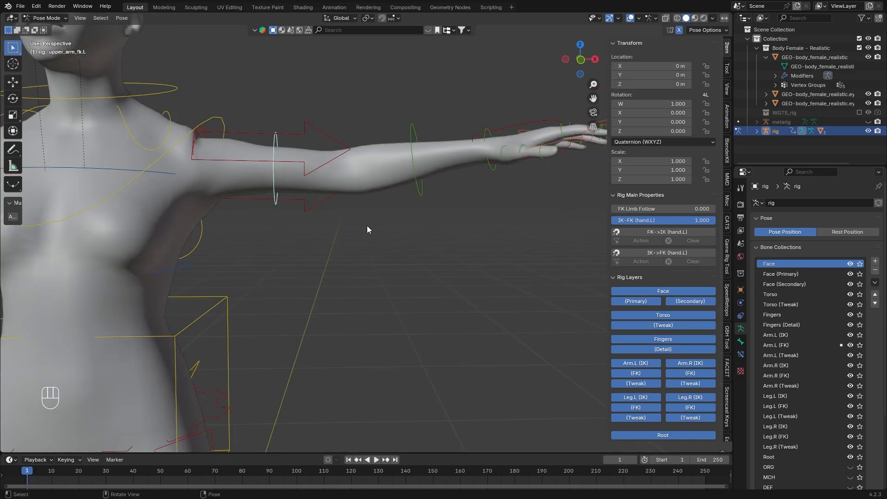
middle_drag(367, 226, 412, 206)
key(r)
click(423, 178)
Try rotating the left forearm's FK control and the left hand's FK control.
click(416, 176)
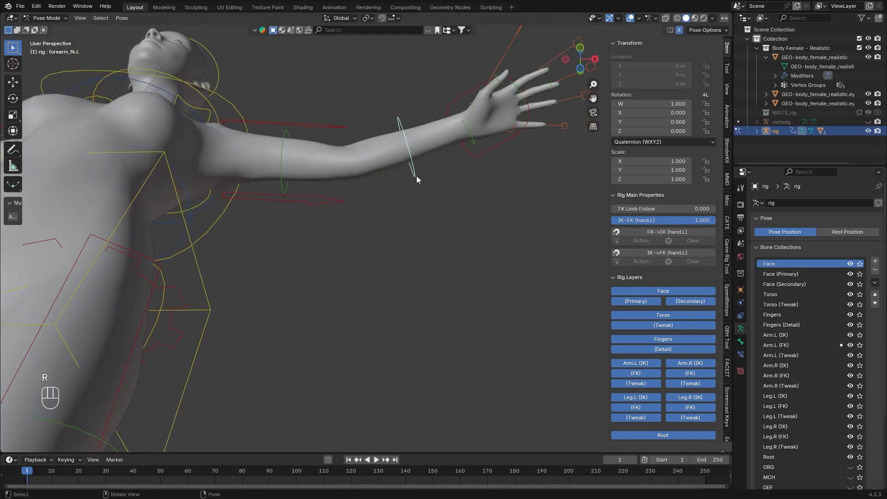
key(r)
right_click(418, 114)
shift+middle_drag(454, 164, 384, 194)
click(412, 178)
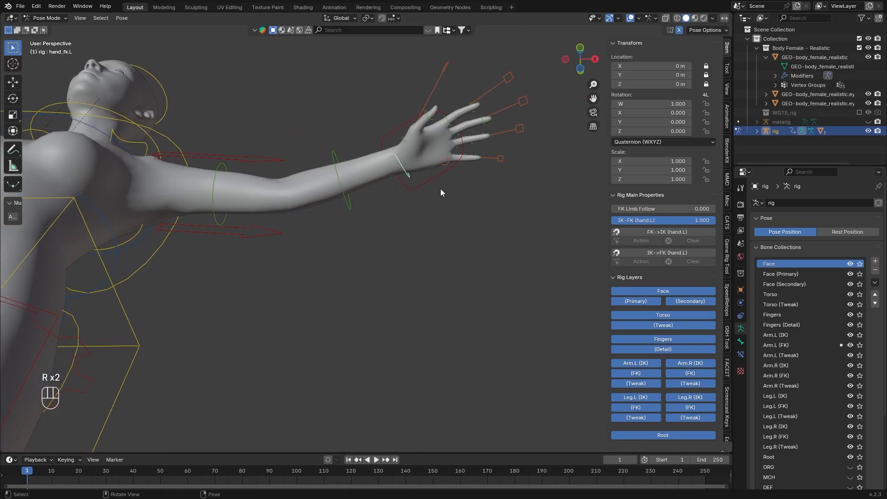
key(r)
right_click(426, 172)
Set the left hand's IK-FK value to 0.000 and try moving its IK control.
middle_drag(425, 172, 428, 221)
click(438, 184)
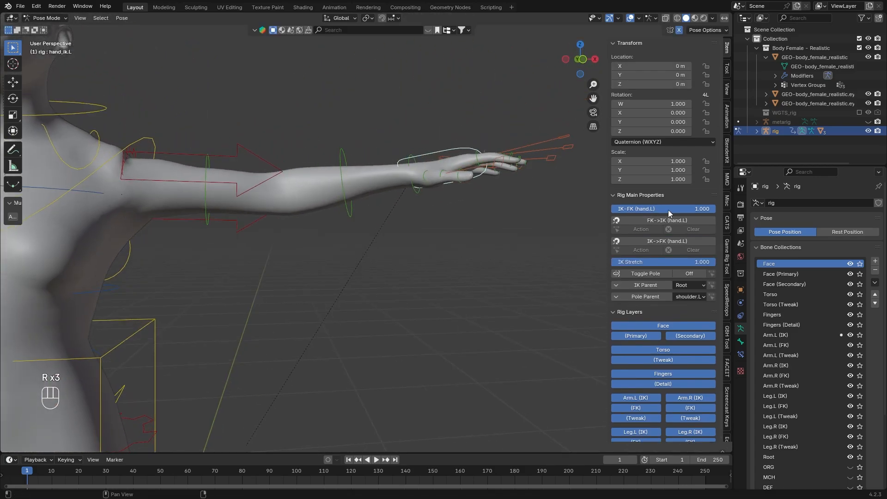
drag(668, 209, 609, 210)
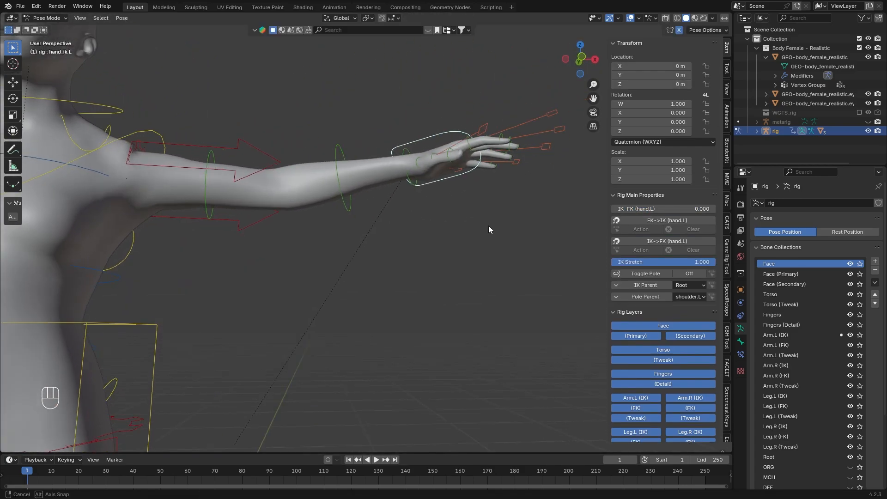
key(g)
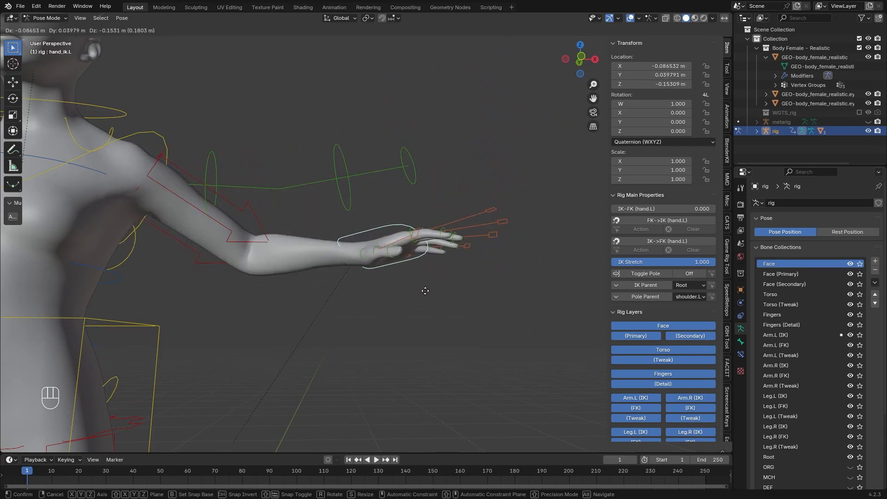
right_click(424, 291)
Try moving the left hand's IK control again while checking the elbow bend from different angles.
middle_drag(423, 291, 401, 277)
key(g)
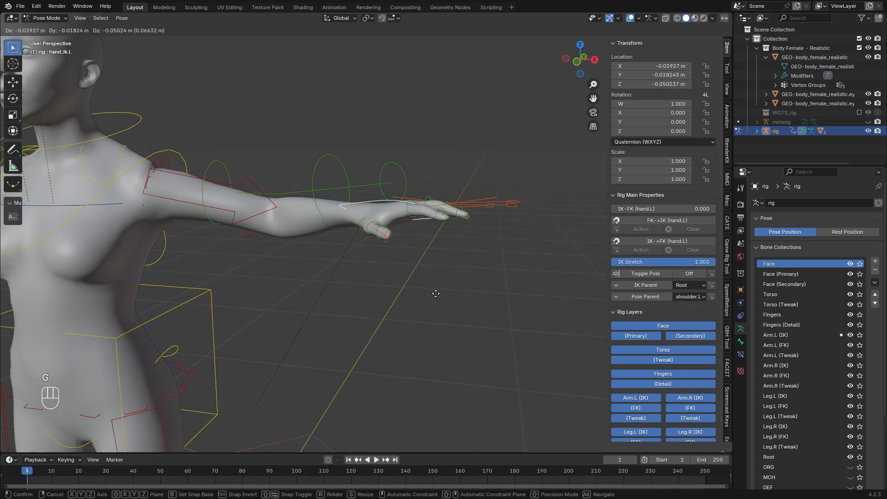
right_click(430, 264)
middle_drag(429, 238, 445, 232)
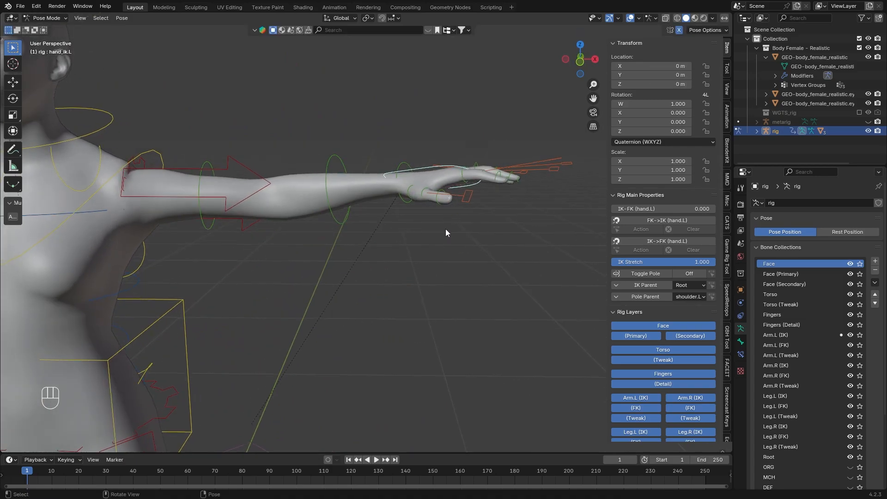
key(g)
right_click(442, 281)
middle_drag(443, 282, 359, 218)
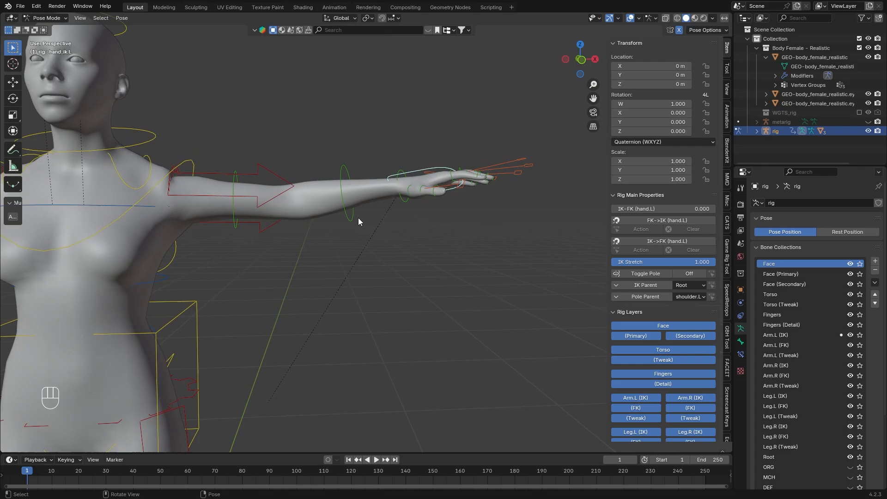
Set the left hand's IK-FK value to 1.000 using the left upper arm's FK control.
click(238, 227)
middle_drag(238, 226, 401, 256)
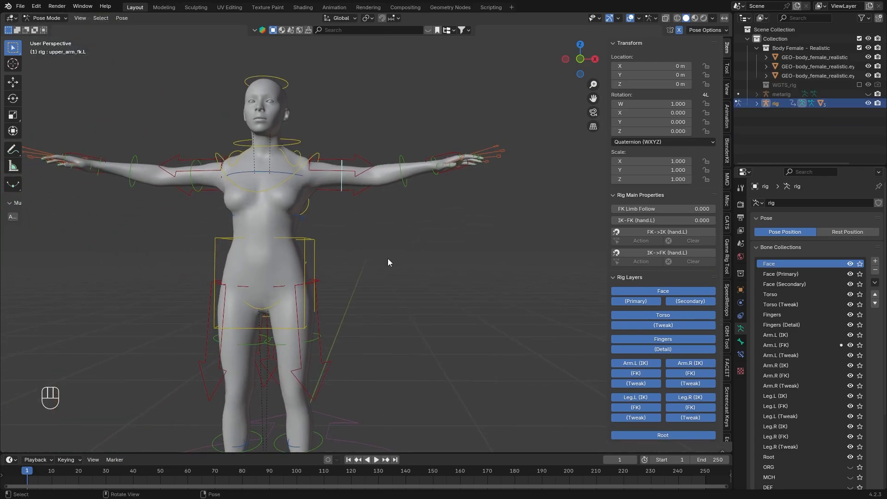
middle_drag(387, 258, 457, 252)
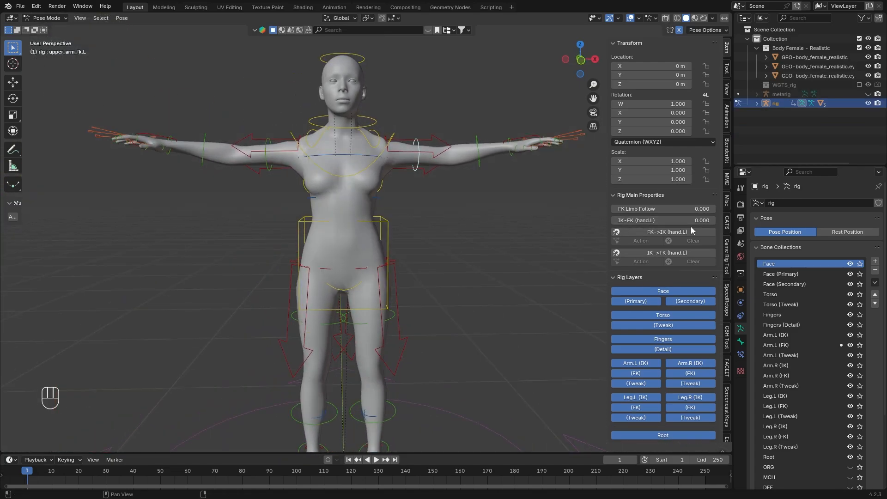
drag(629, 218, 713, 218)
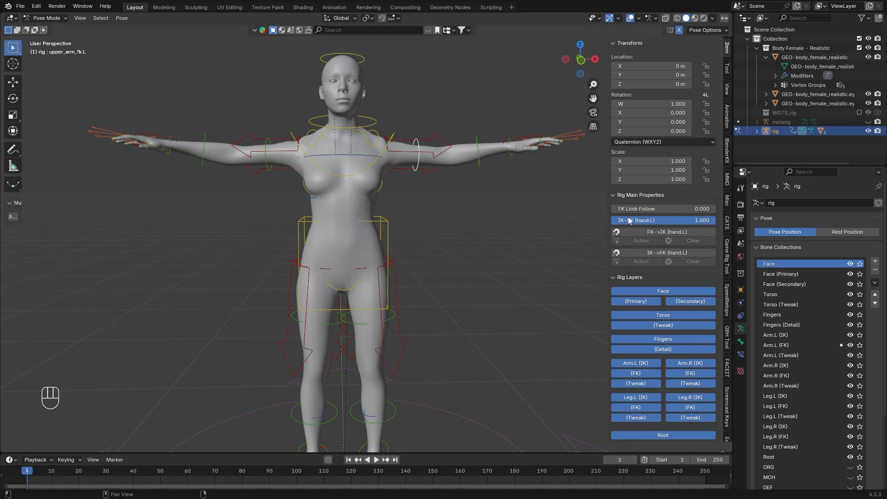
middle_drag(500, 216, 497, 216)
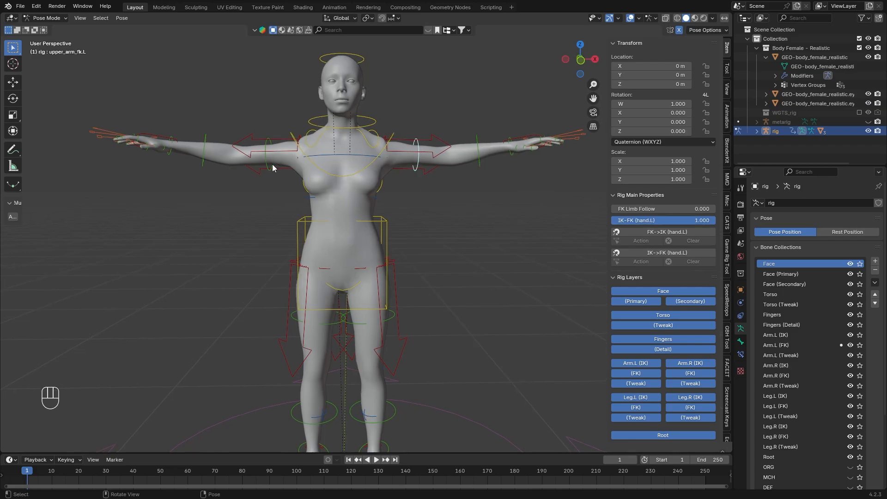
Switch the left and right legs fully to FK using the IK-FK values of both feet.
click(360, 322)
middle_drag(359, 323, 465, 267)
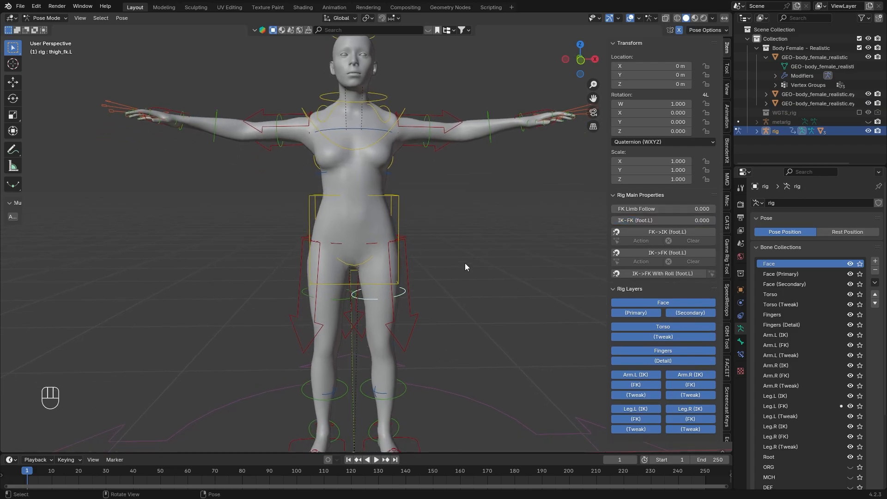
drag(634, 220, 714, 220)
shift+middle_drag(356, 288, 349, 235)
click(340, 248)
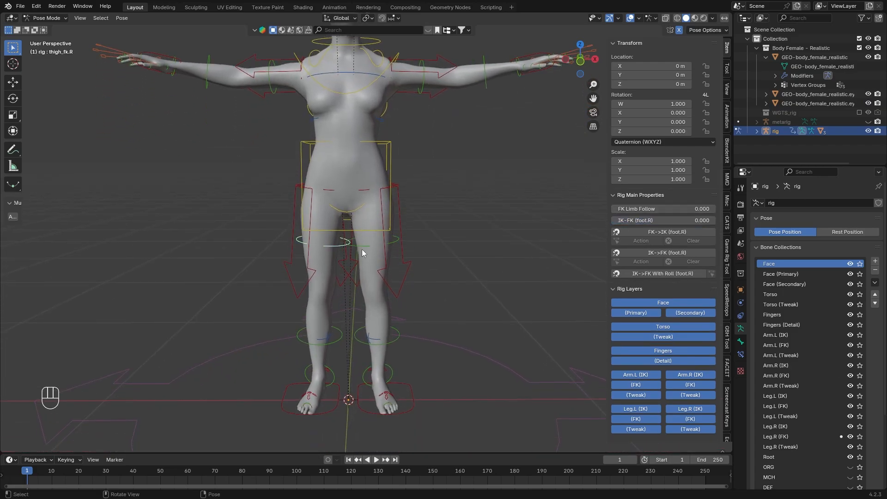
drag(647, 222, 714, 221)
Return the rig to Object Mode and add a new collection to the scene.
scroll(405, 237, down, 1)
shift+middle_drag(415, 204, 409, 256)
scroll(406, 237, down, 1)
click(48, 19)
click(54, 29)
shift+middle_drag(161, 190, 161, 196)
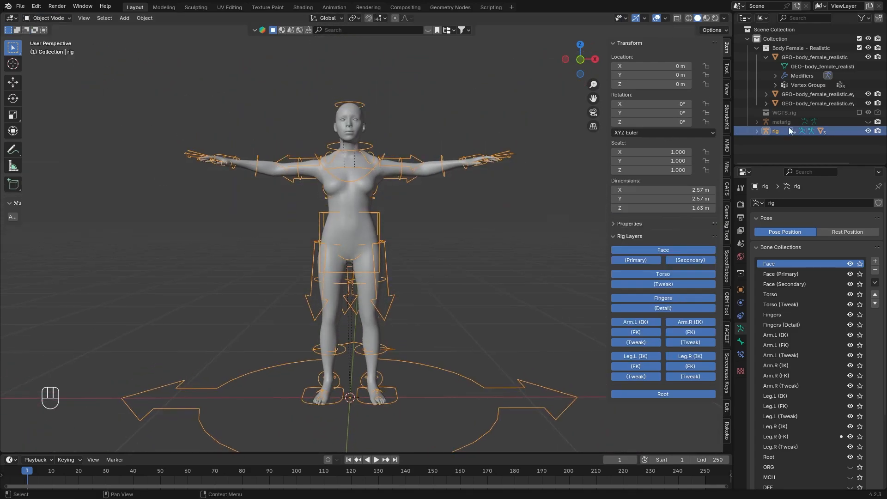
right_click(787, 139)
click(783, 138)
Import the FBX file Female Standing Pose.fbx into the new collection.
click(20, 6)
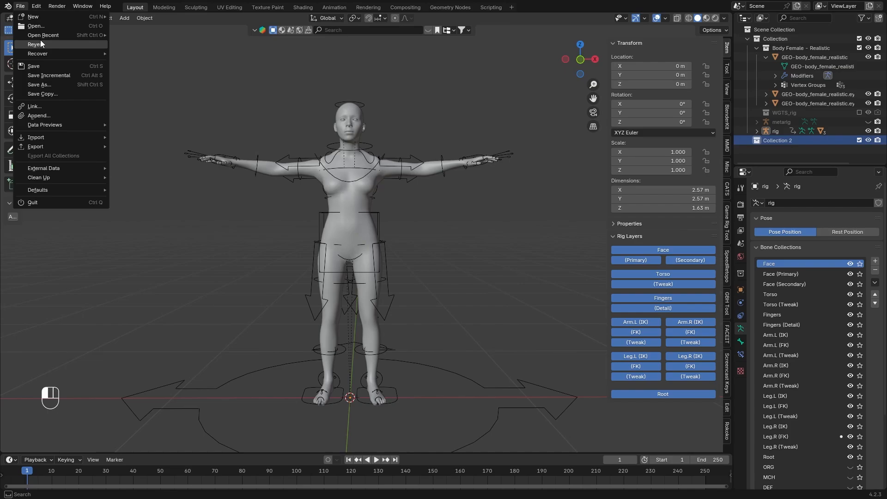
mouse_move(46, 137)
click(173, 196)
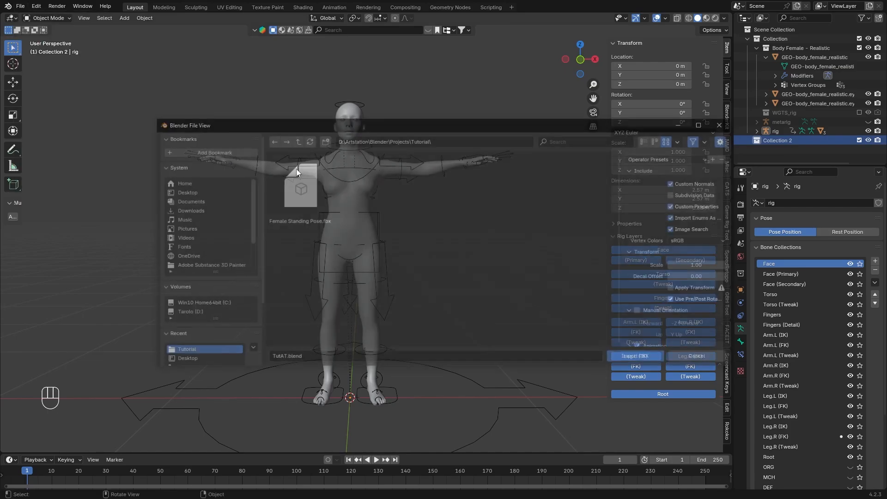
click(299, 184)
click(635, 356)
middle_drag(487, 204, 526, 217)
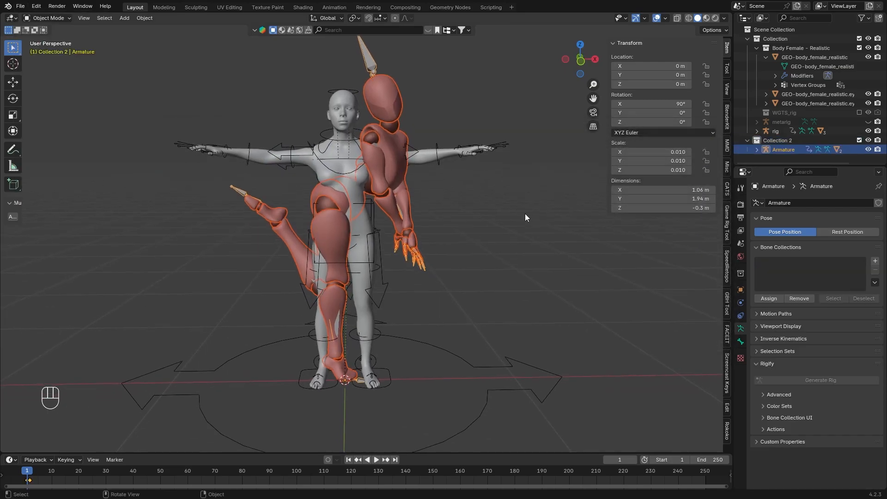
shift+middle_drag(521, 174, 525, 191)
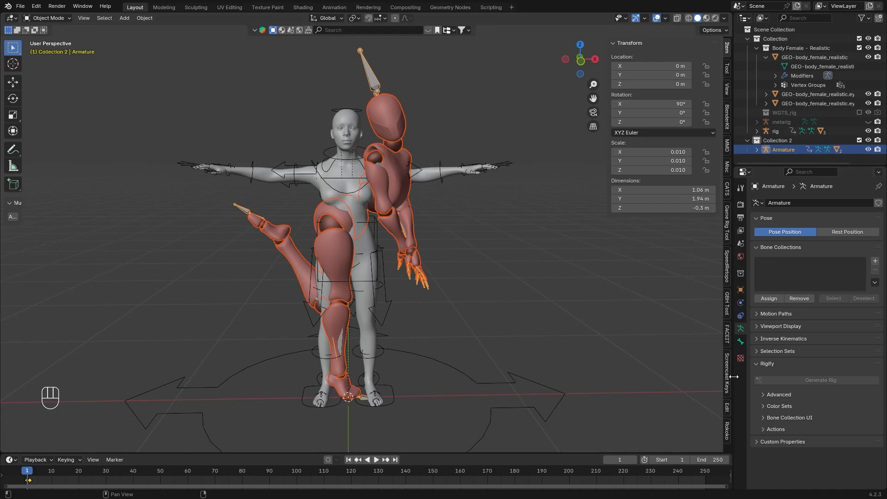
Set the rig as the target in Rokoko's Retargeting settings and build the bone list.
click(727, 429)
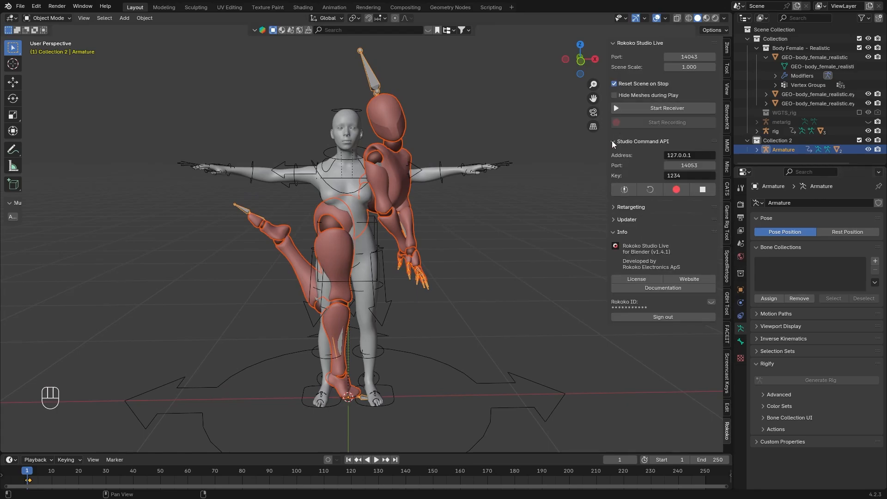
click(630, 207)
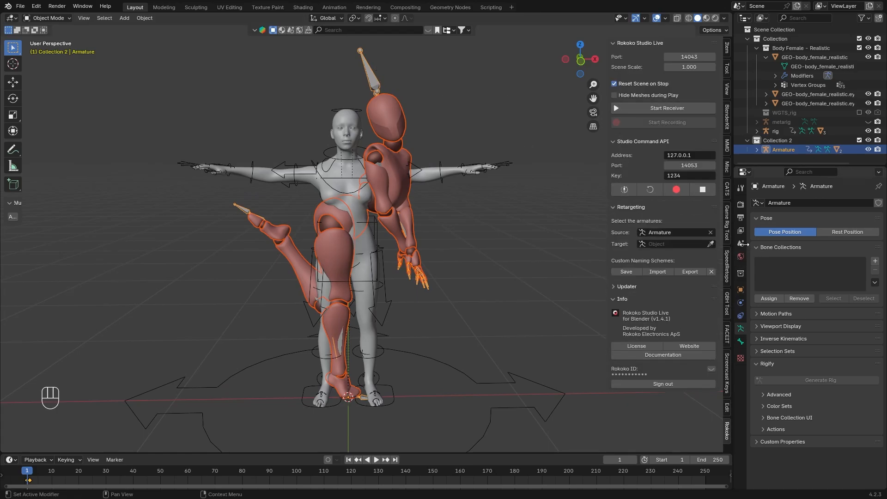
click(710, 244)
click(346, 110)
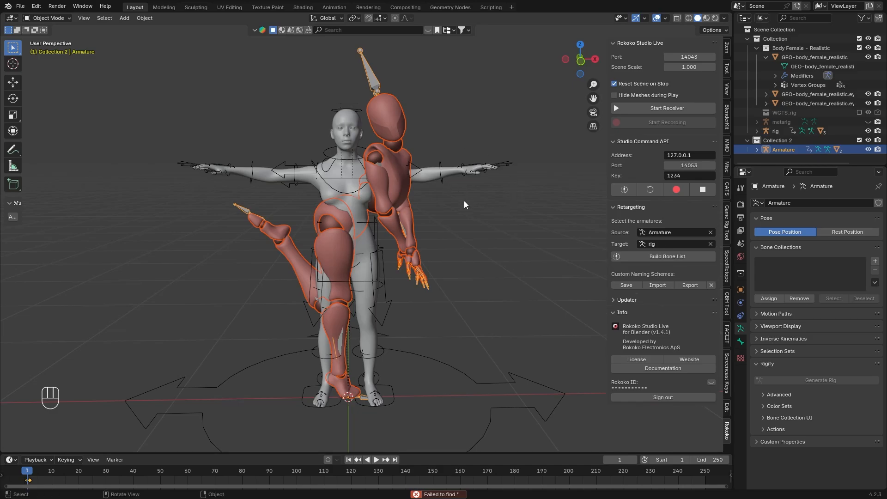
click(649, 260)
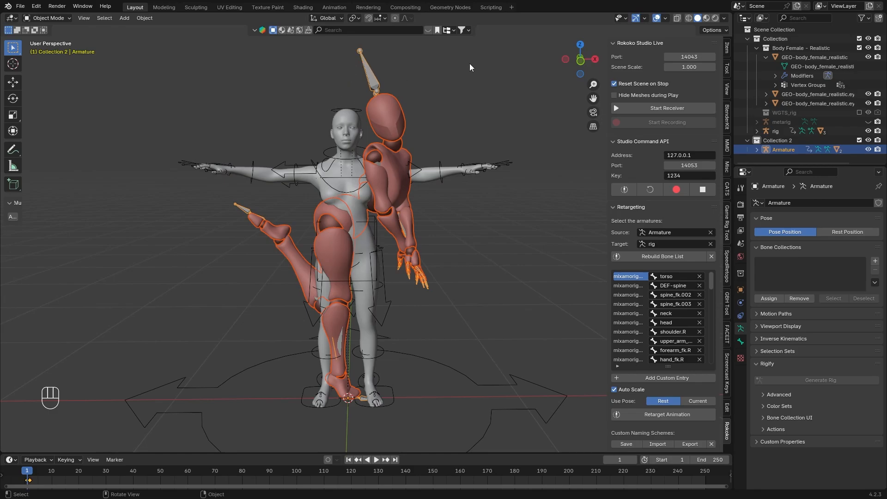
Look through the retargeting bone list and widen it so the bone names are easier to read.
scroll(670, 311, down, 17)
drag(711, 308, 543, 260)
drag(605, 267, 585, 267)
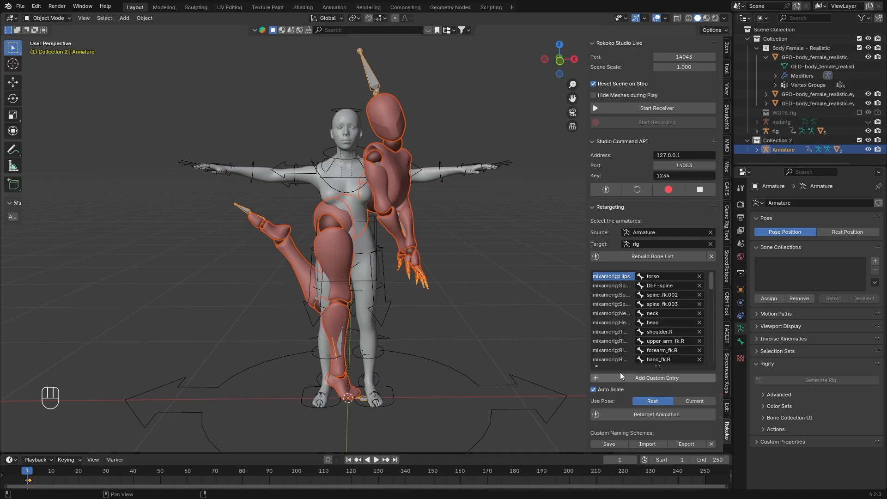
Retarget the imported Mixamo armature's pose onto the rig with Rokoko and exclude Collection 2 from the view layer.
click(847, 232)
click(410, 162)
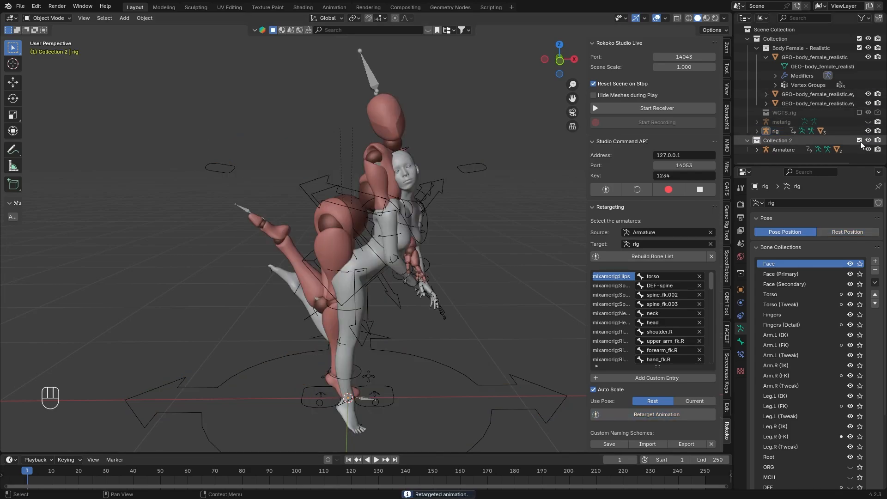
click(859, 141)
middle_drag(492, 189, 387, 157)
scroll(386, 157, up, 6)
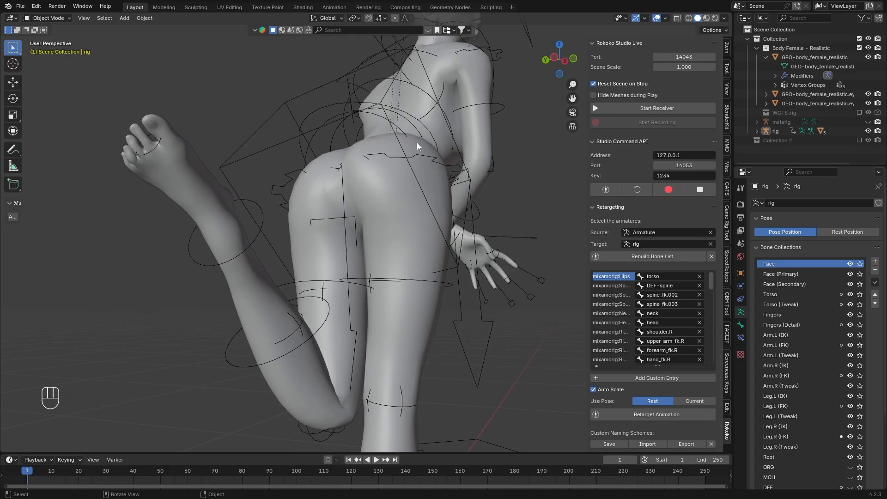
middle_drag(453, 153, 360, 237)
scroll(381, 177, down, 4)
middle_drag(360, 237, 445, 237)
scroll(416, 241, down, 3)
Add Basis and Key 1 shape keys to the female body mesh and set Key 1's value to 1.000.
click(384, 179)
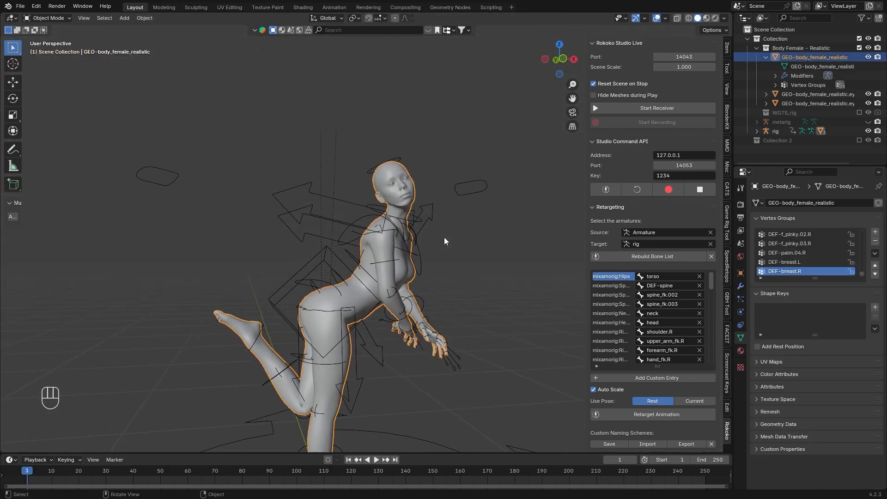
scroll(444, 237, up, 3)
click(876, 308)
click(876, 308)
scroll(473, 185, up, 4)
shift+middle_drag(473, 176, 291, 326)
drag(815, 376, 870, 376)
In Sculpt Mode, reshape the mouth into a slight smile on Key 1 using the Grab brush with a 102 px radius.
shift+middle_drag(140, 156, 185, 116)
click(48, 18)
click(46, 50)
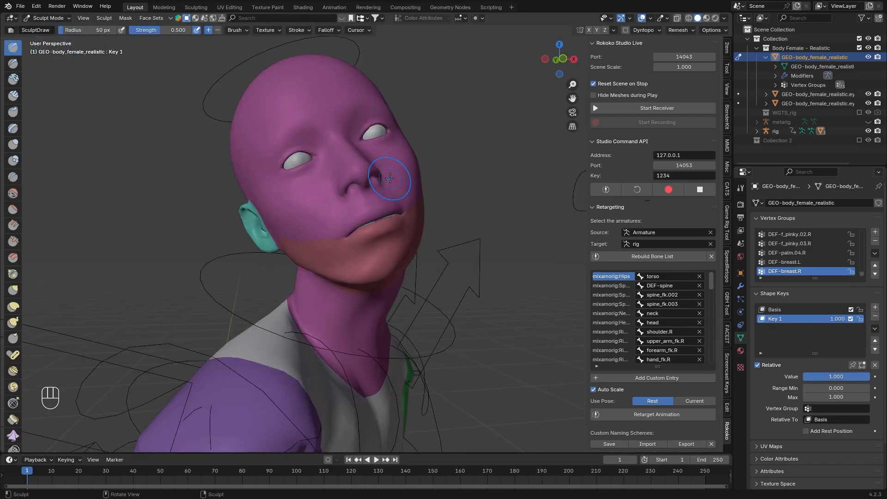
scroll(29, 160, up, 3)
middle_drag(409, 198, 392, 229)
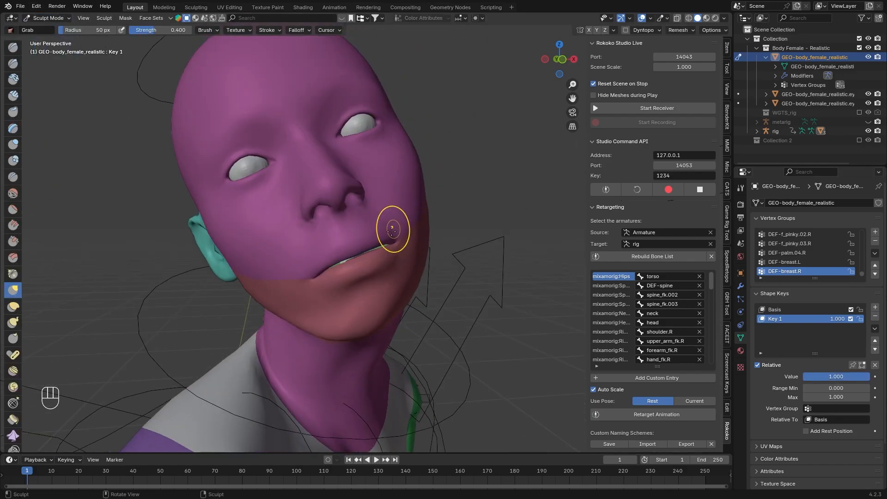
key(f)
click(405, 236)
drag(395, 230, 315, 279)
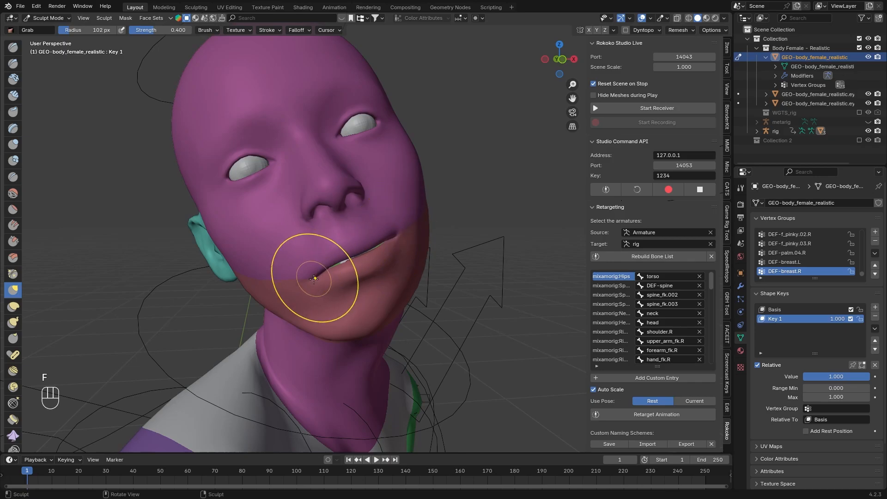
drag(349, 246, 368, 234)
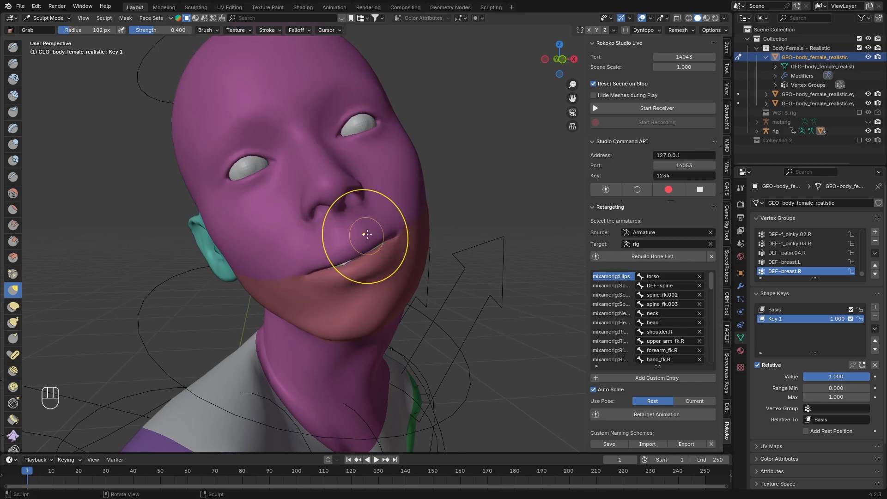
Return the body mesh to Object Mode and review the whole posed character.
click(46, 18)
click(46, 28)
scroll(250, 188, down, 5)
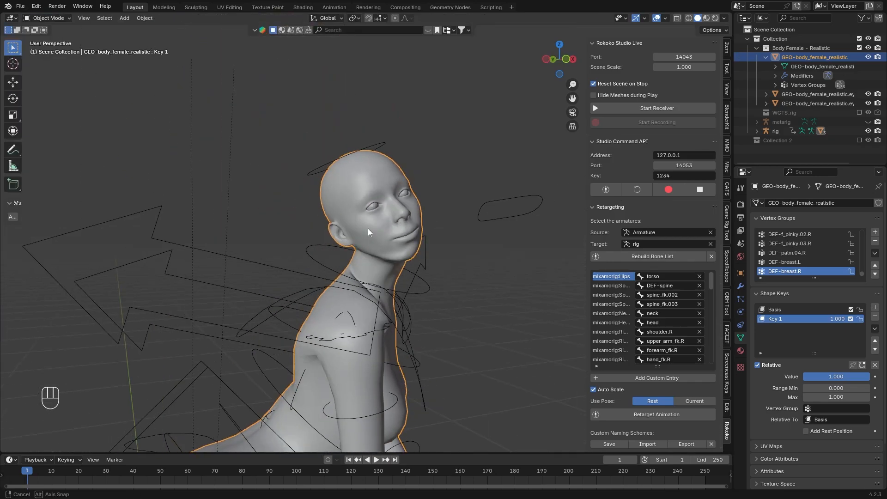
scroll(357, 224, down, 4)
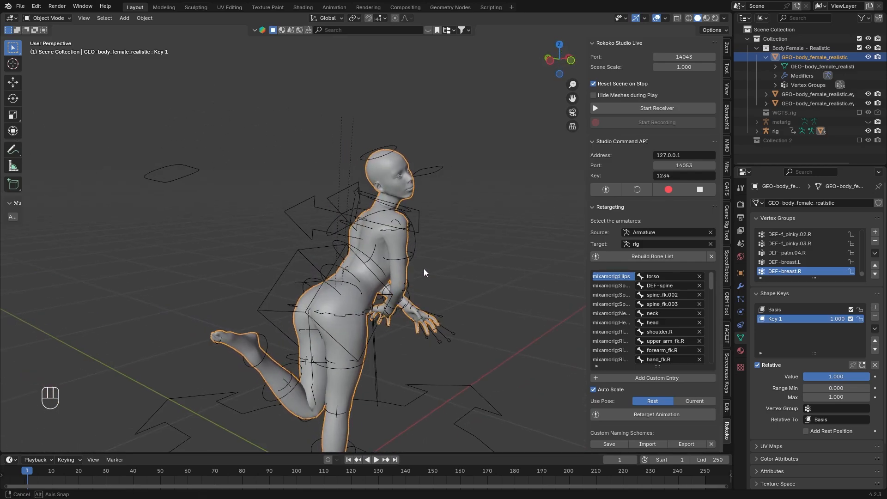